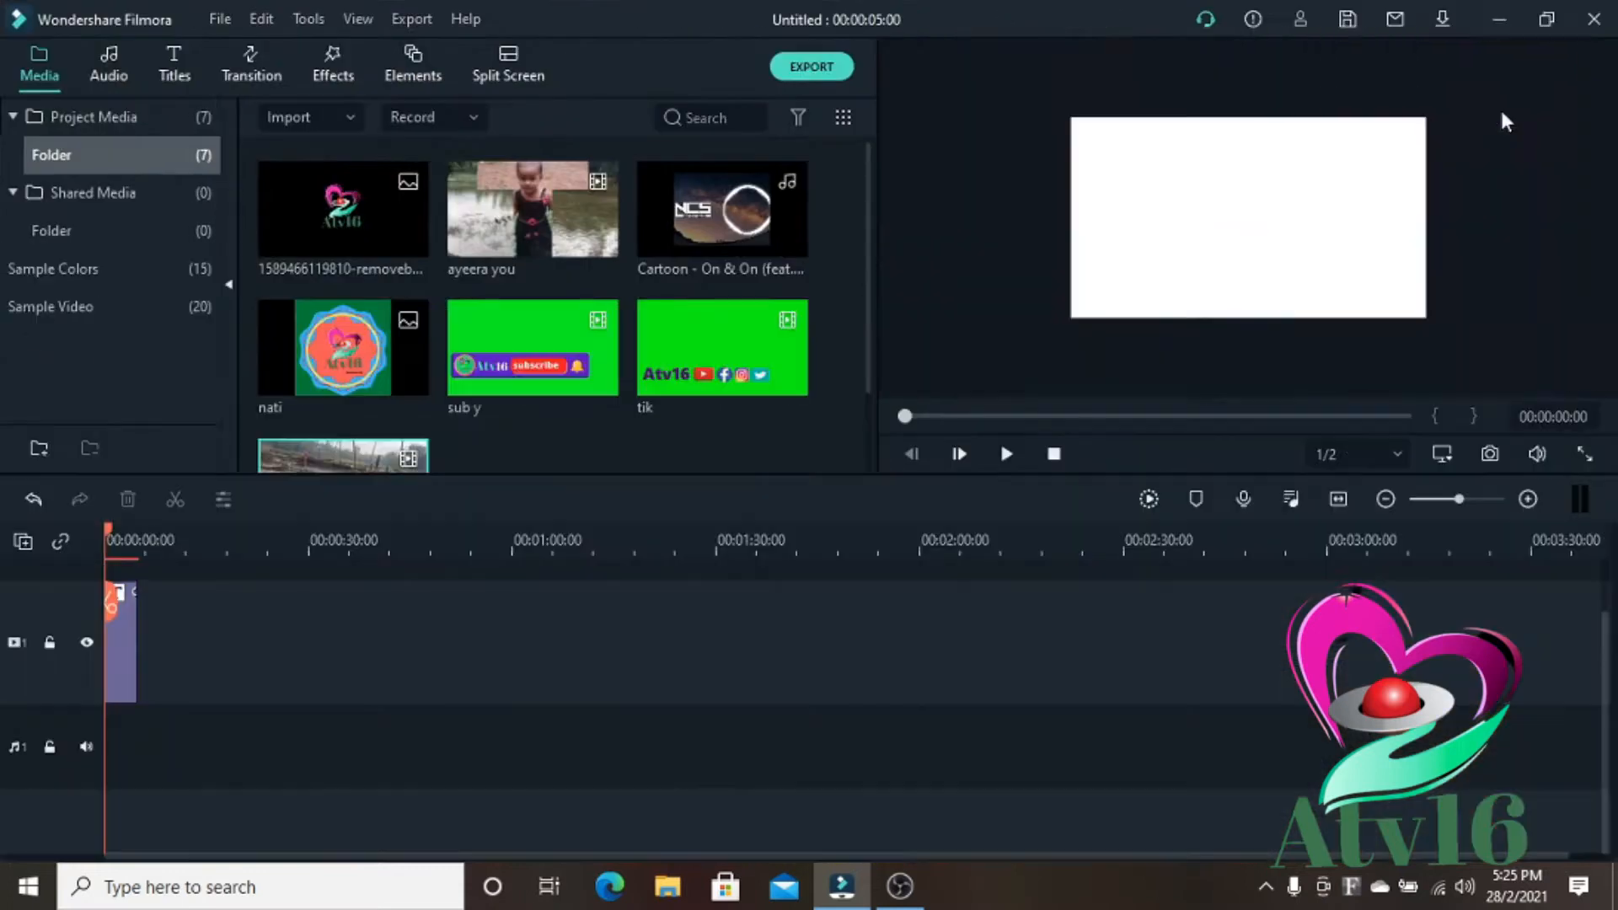
Step: Place the VID-20210221-WA0029 video on video track 1 after the title clip, keeping the project settings of 1920 x 1080 25fps
scroll(464, 244, down, 2)
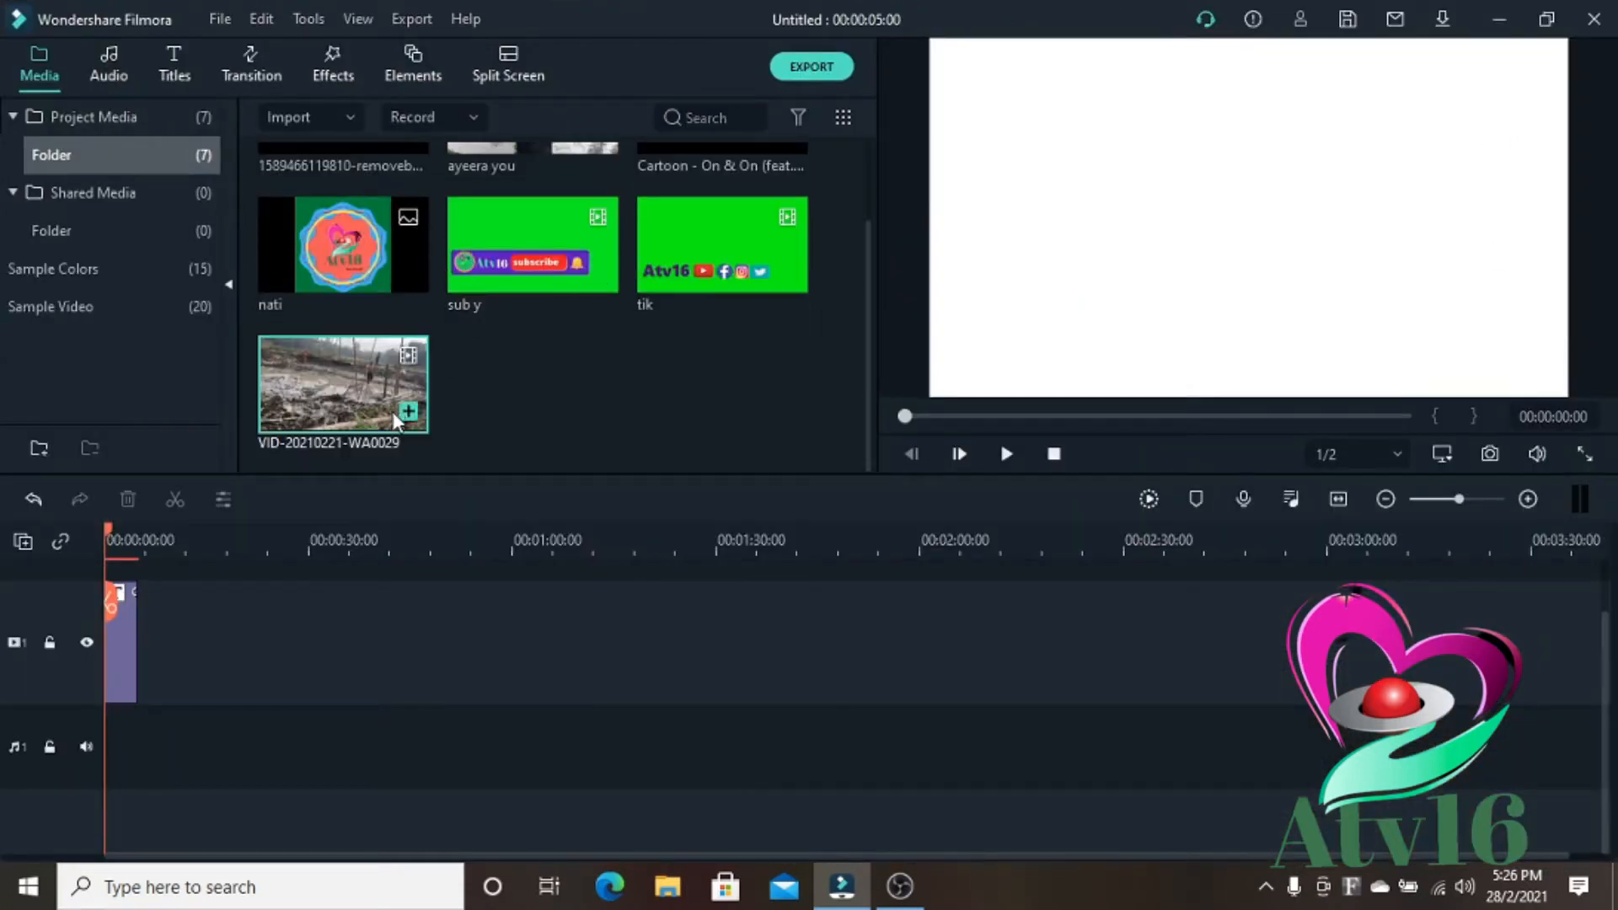
drag(350, 397, 275, 621)
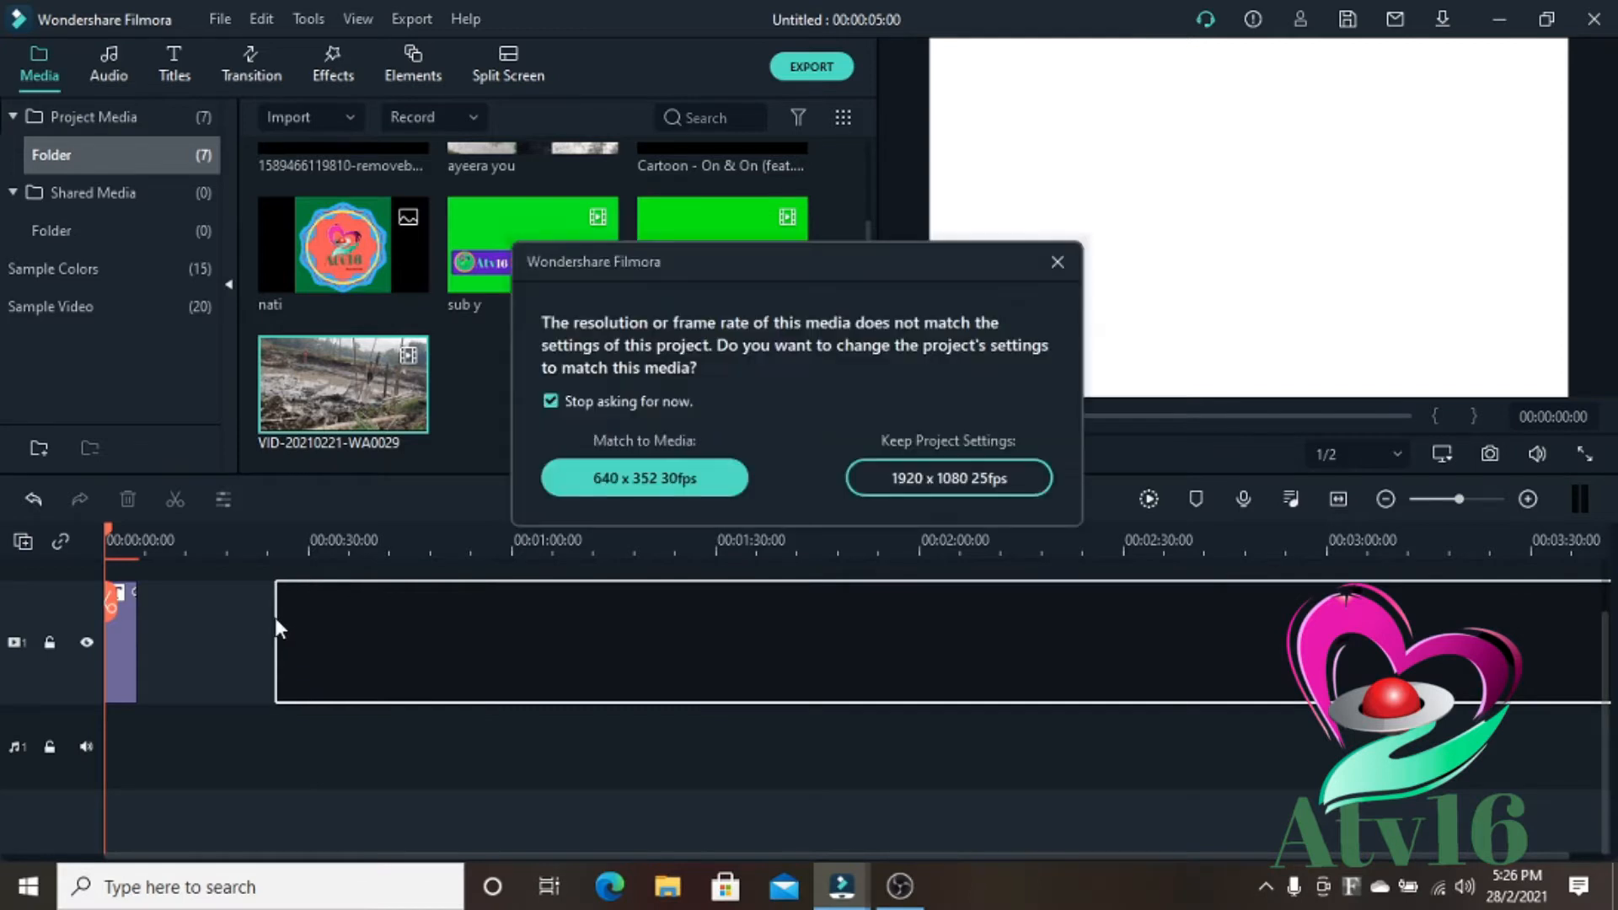
click(949, 478)
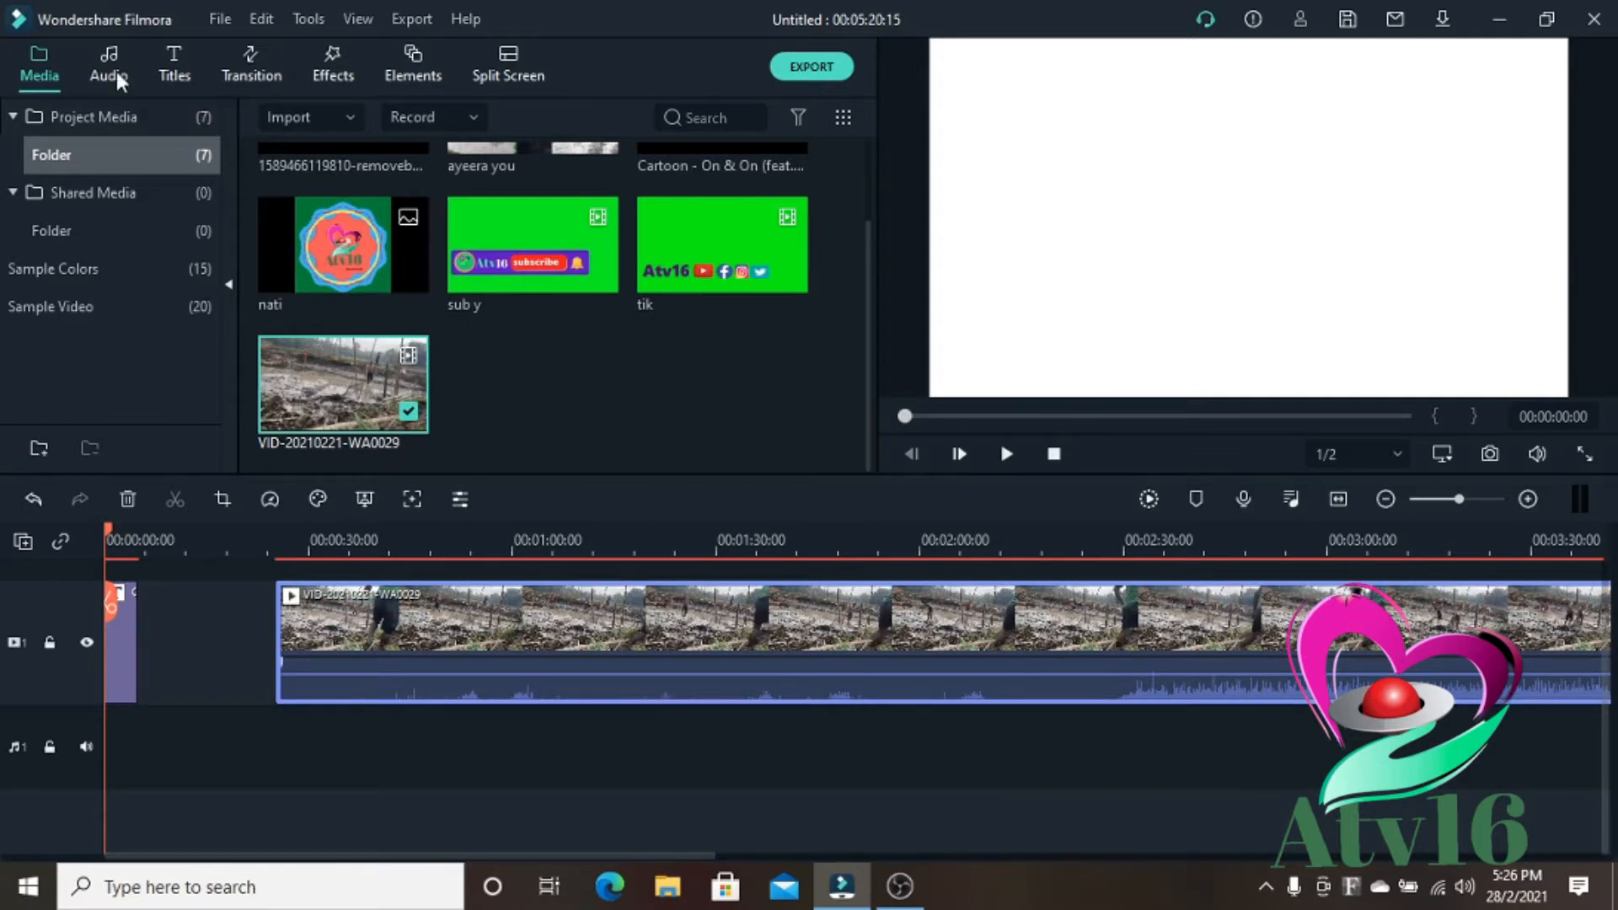
Step: Clear the Split keyboard shortcut, assign Space to it again, and save the shortcut settings
click(218, 21)
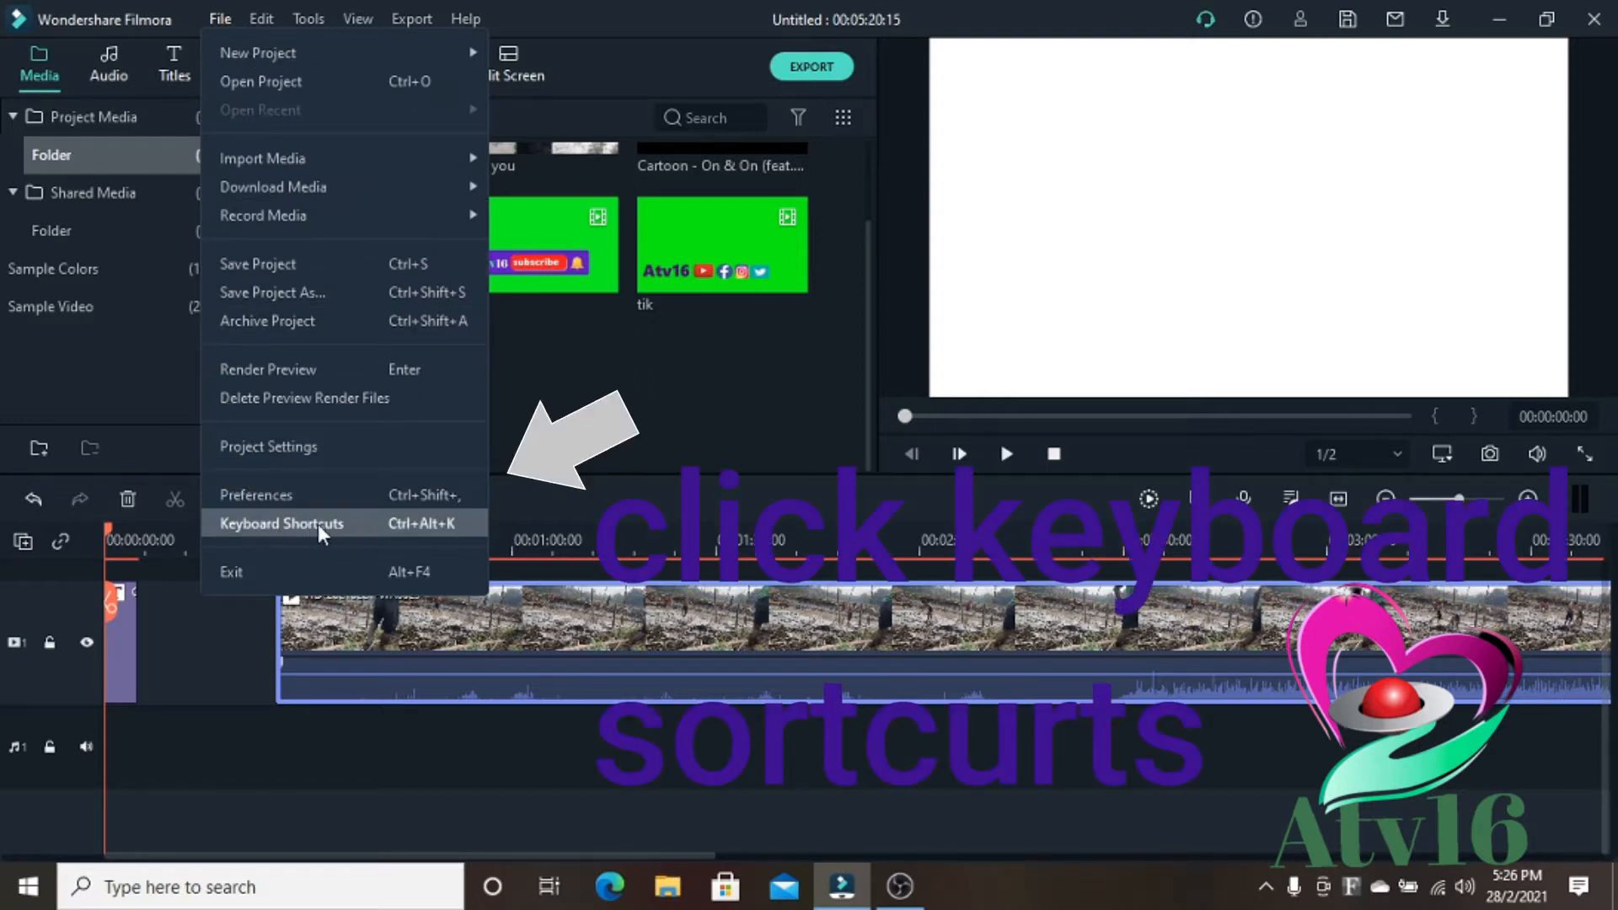
click(347, 523)
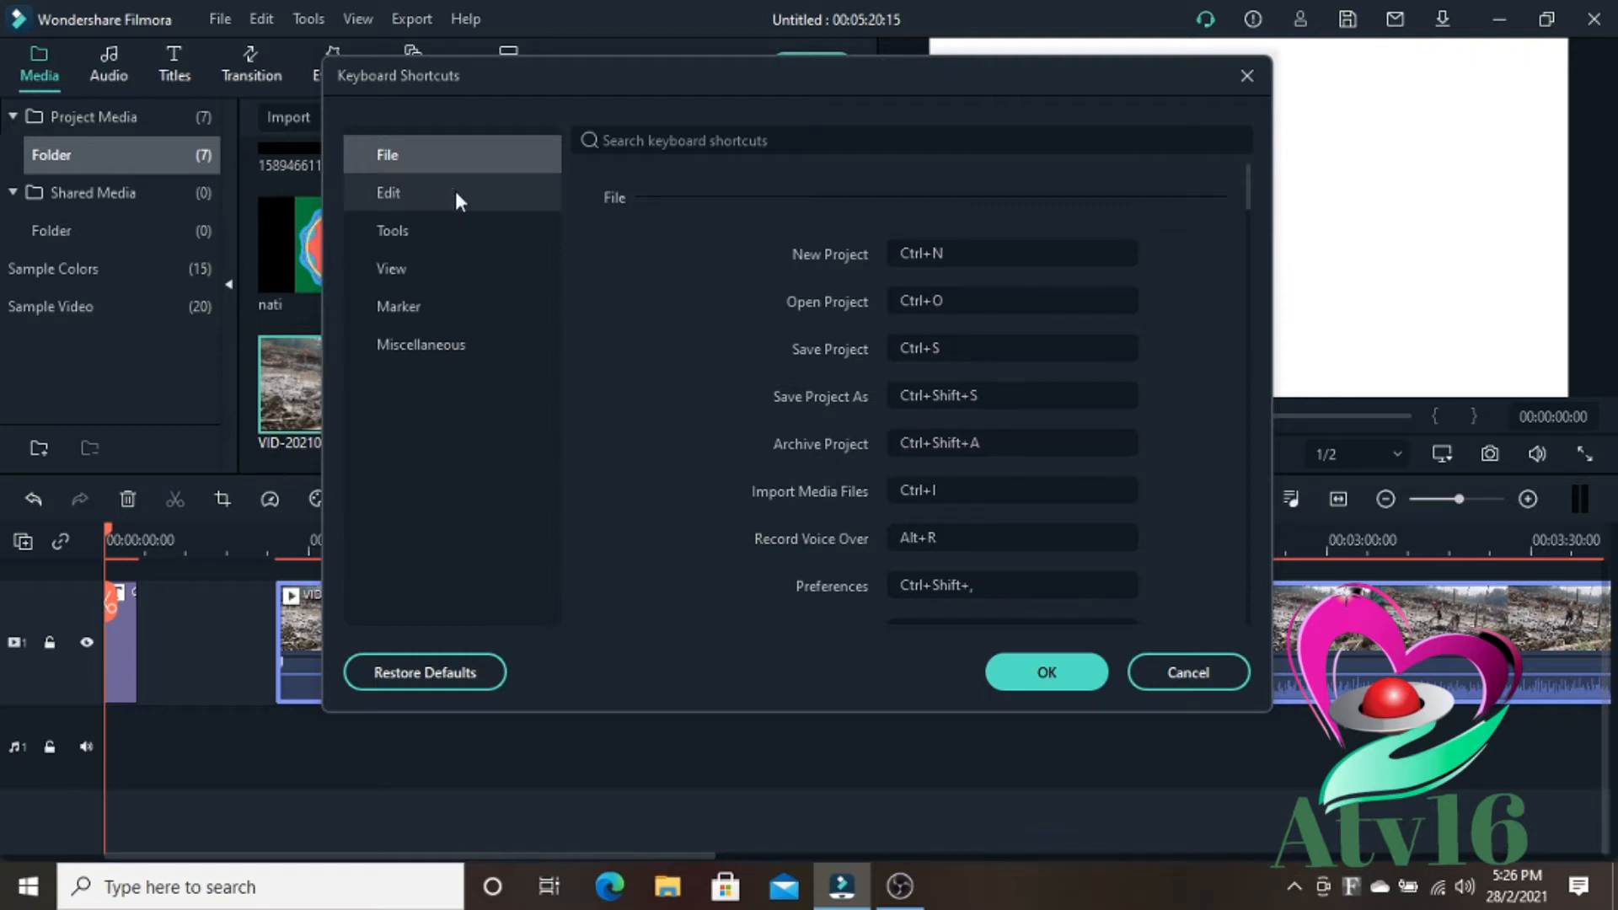
click(388, 195)
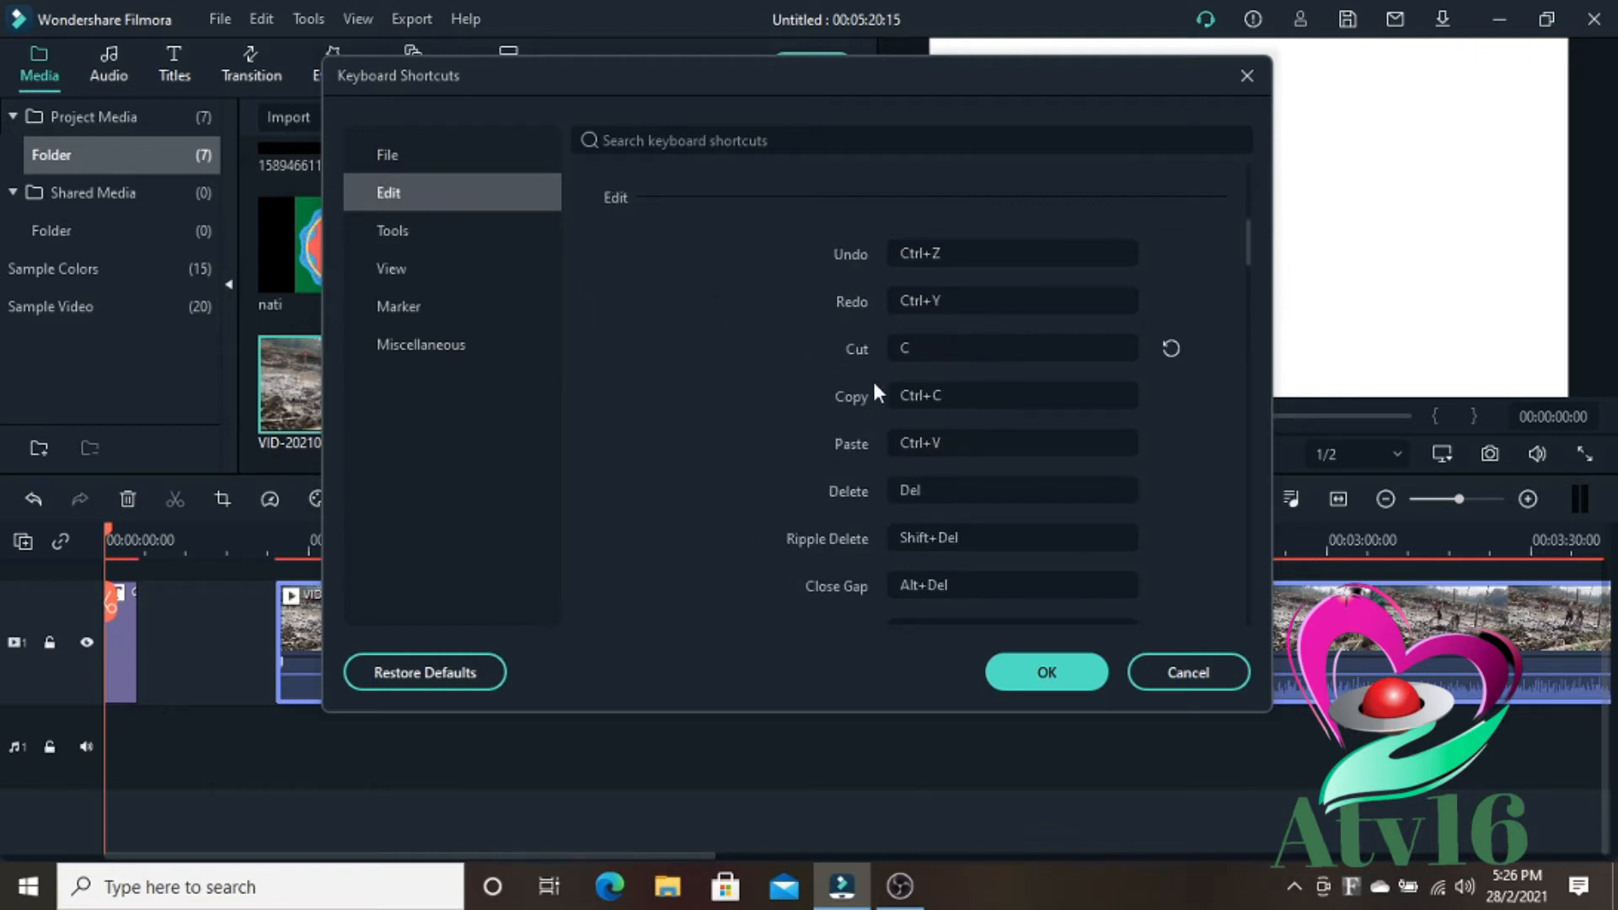
scroll(954, 364, down, 2)
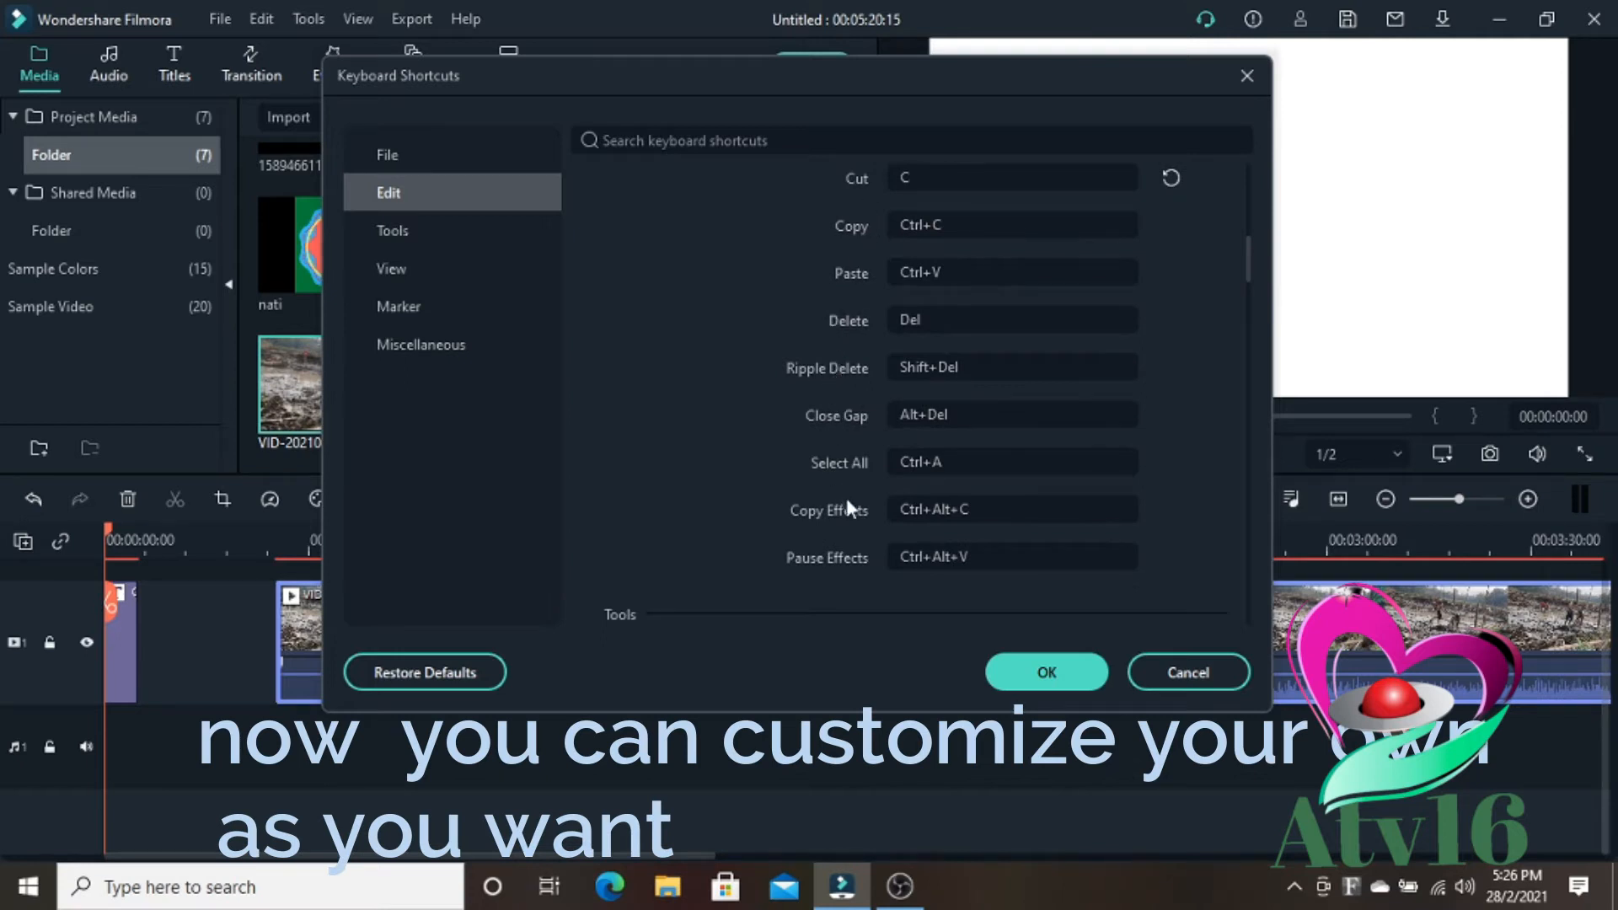
scroll(847, 501, down, 3)
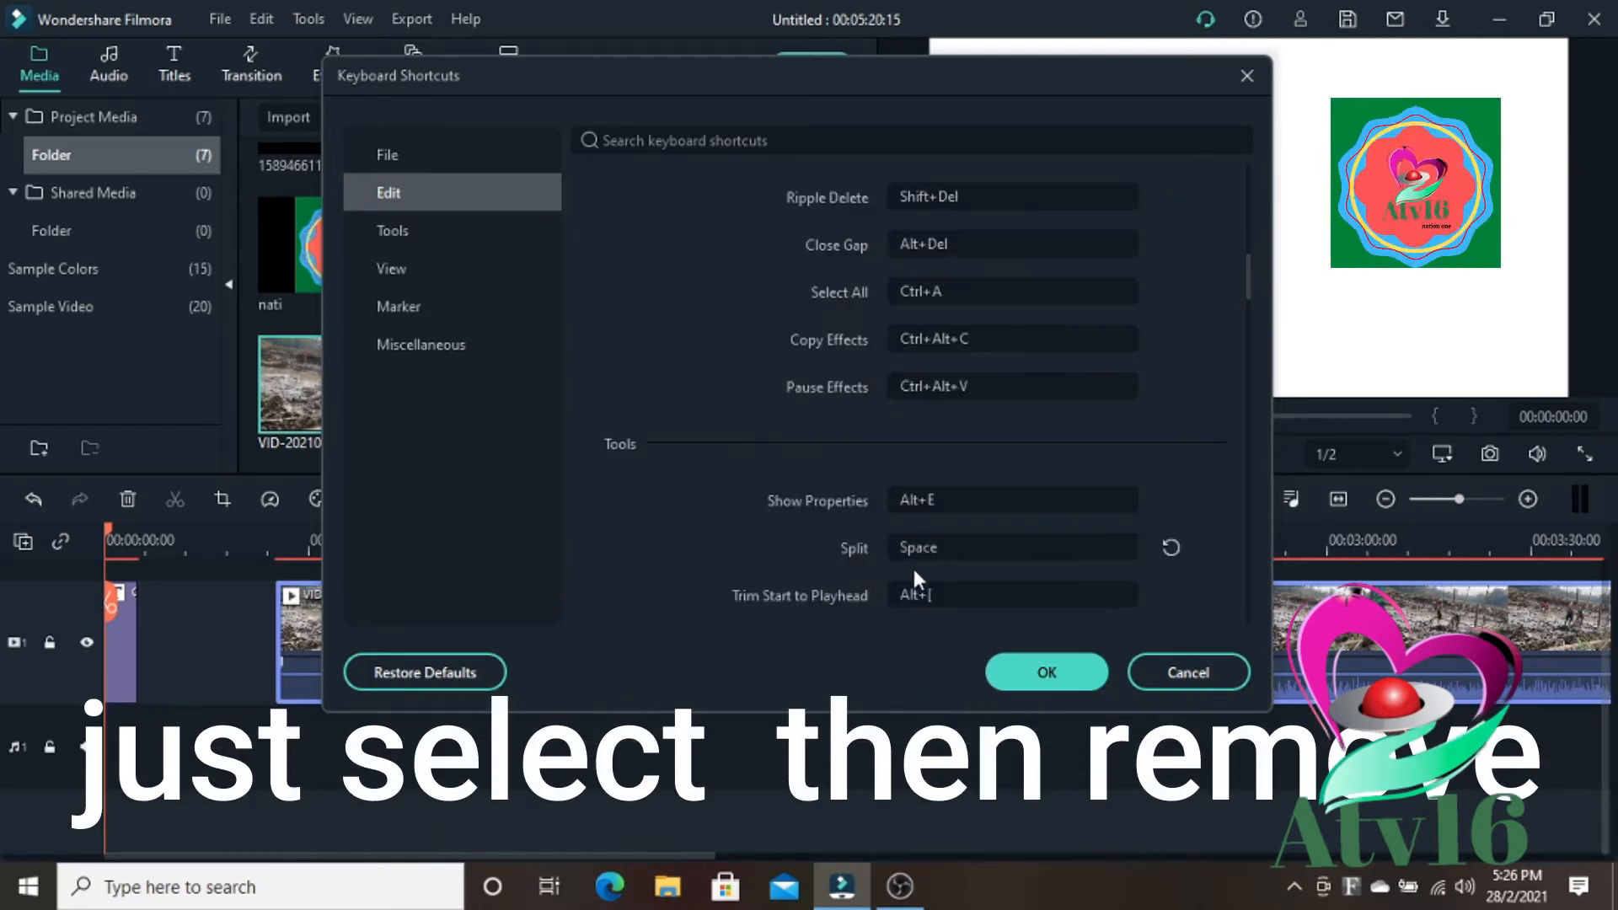
click(949, 557)
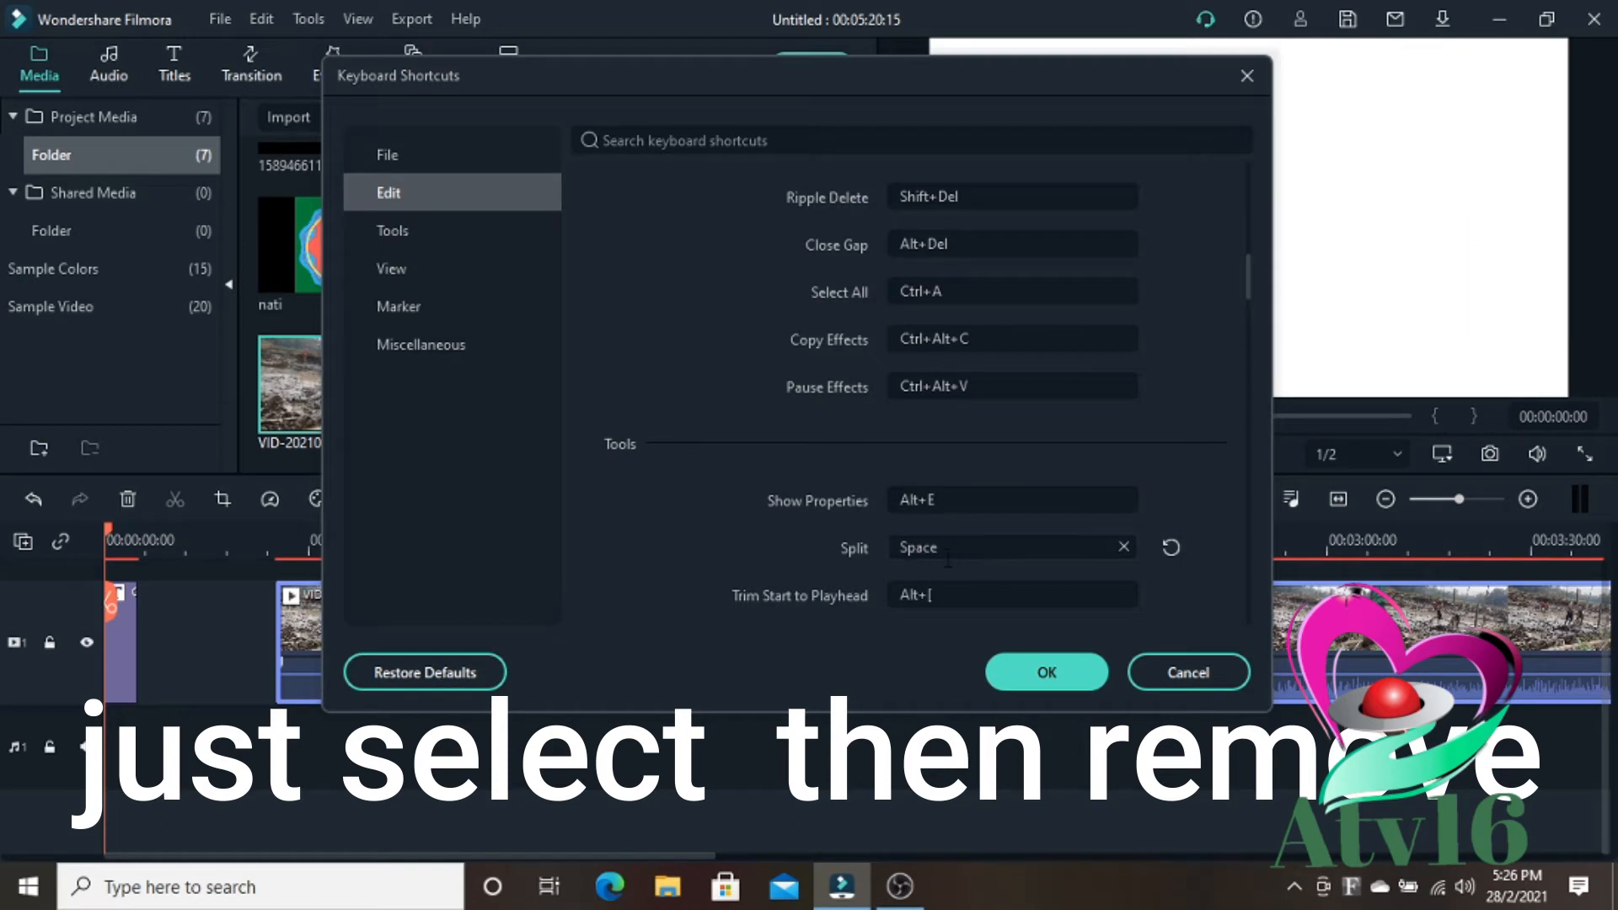
click(1124, 546)
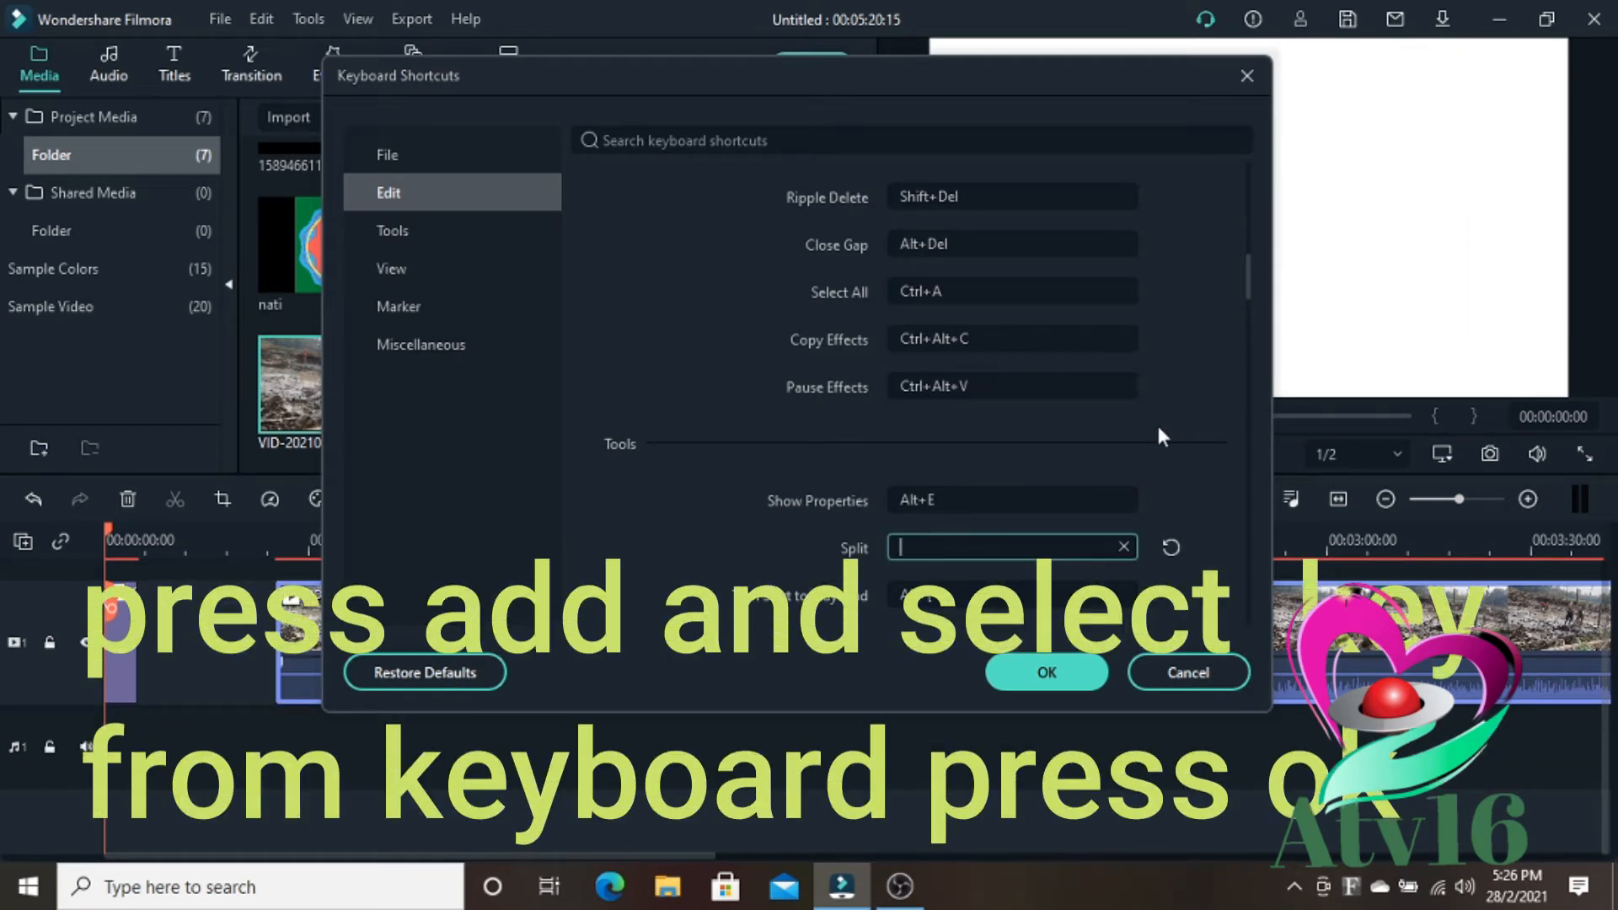
key(space)
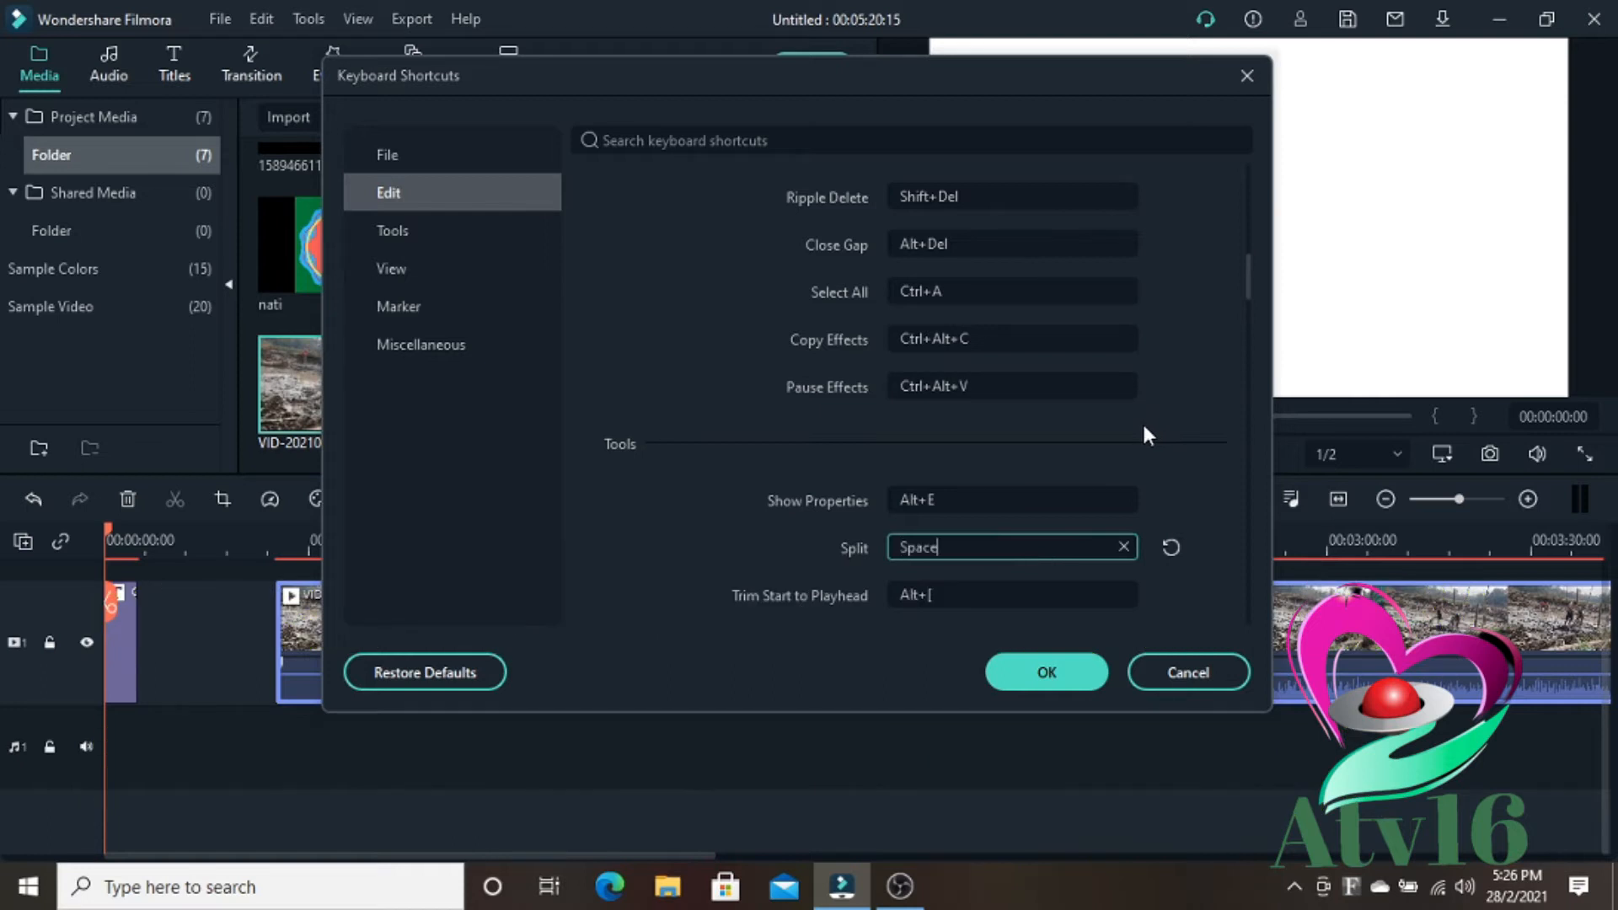
click(1066, 679)
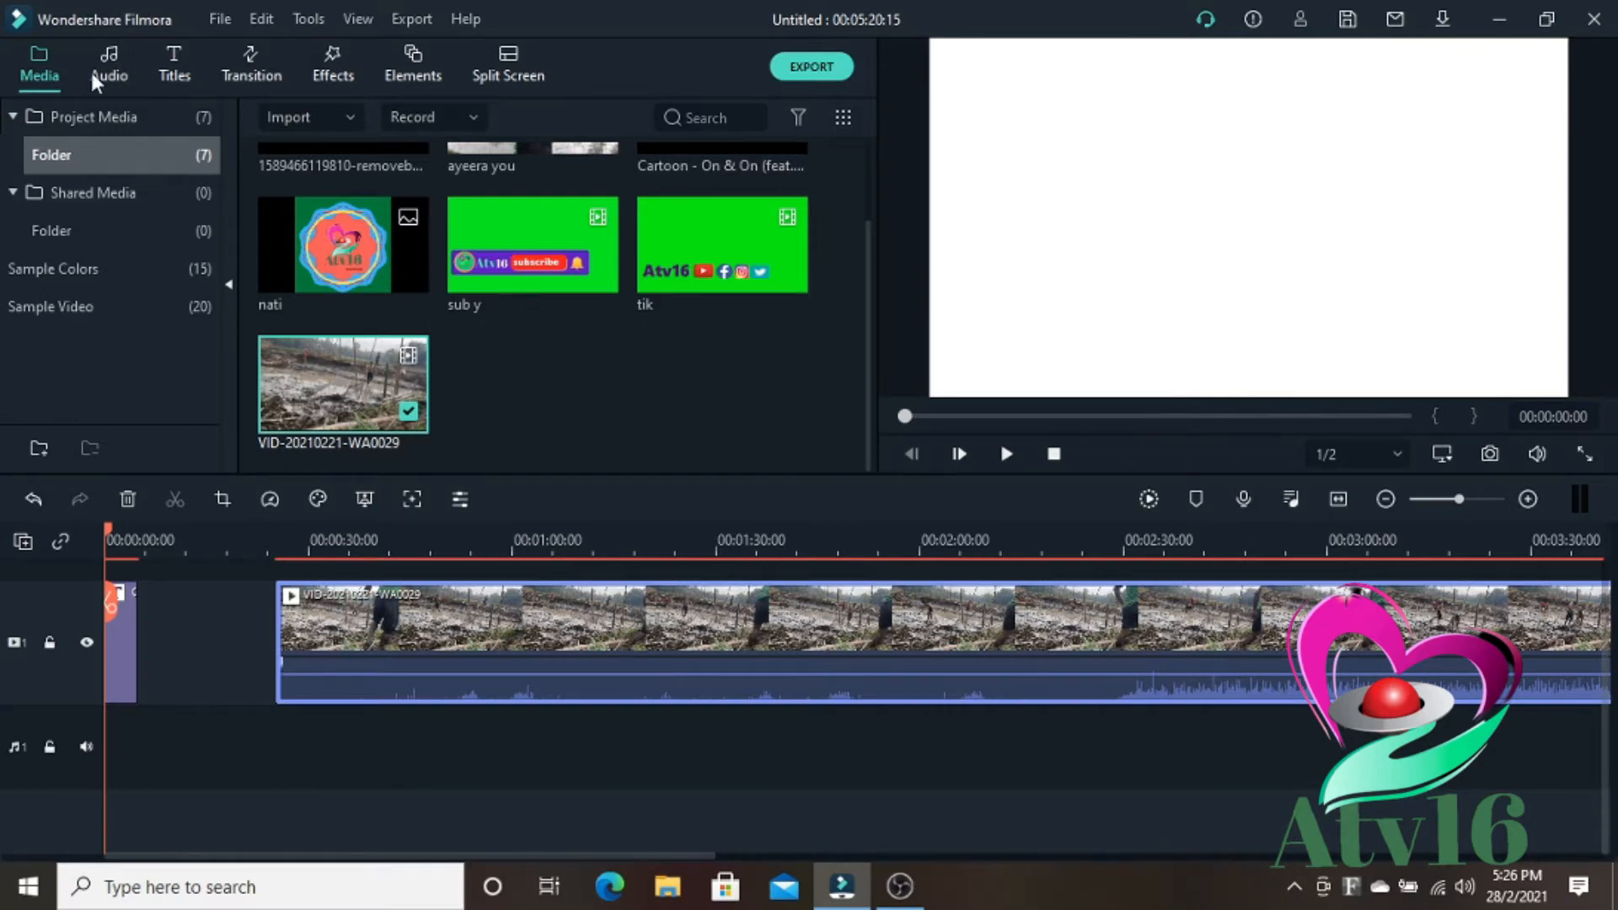
Step: Change the keyboard shortcut for Split to L and save the shortcut settings
click(222, 20)
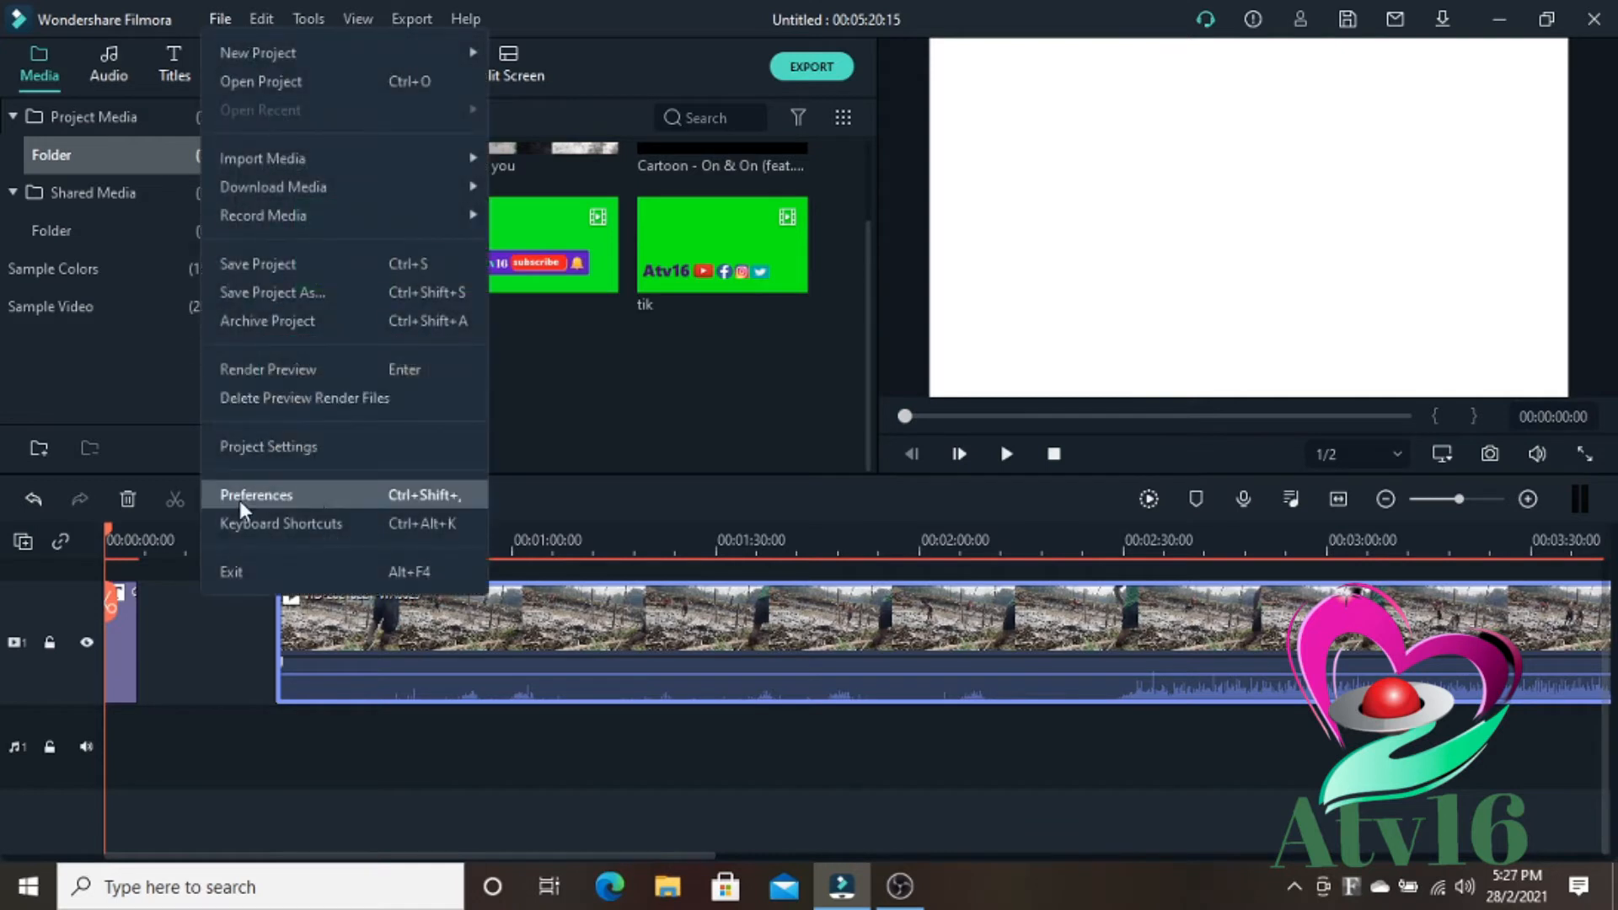
click(285, 524)
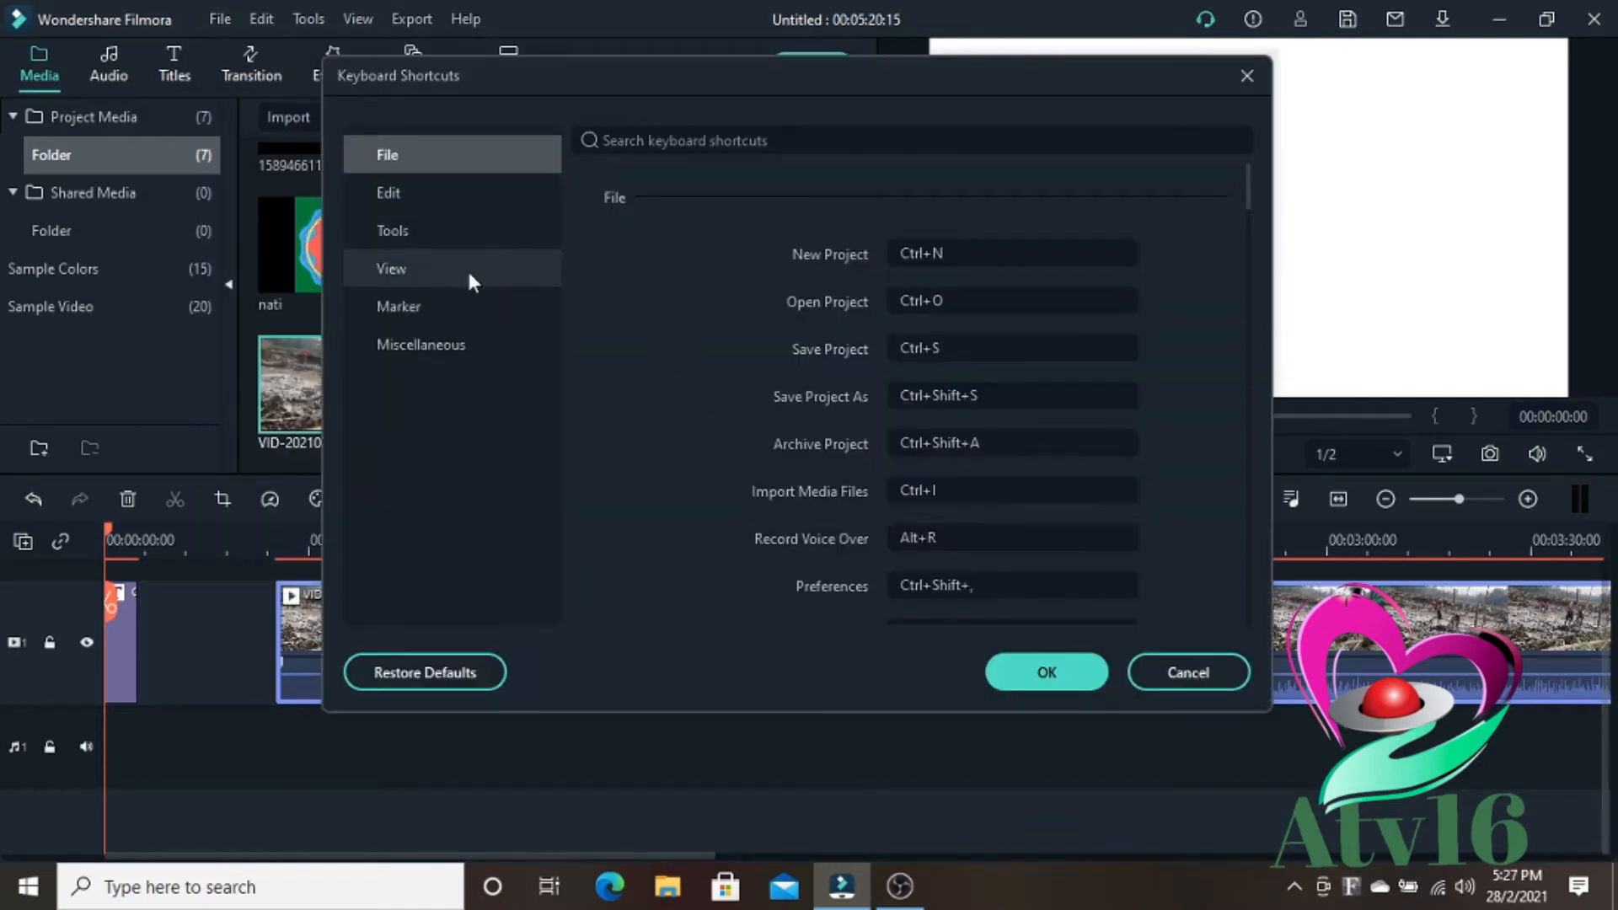
click(397, 193)
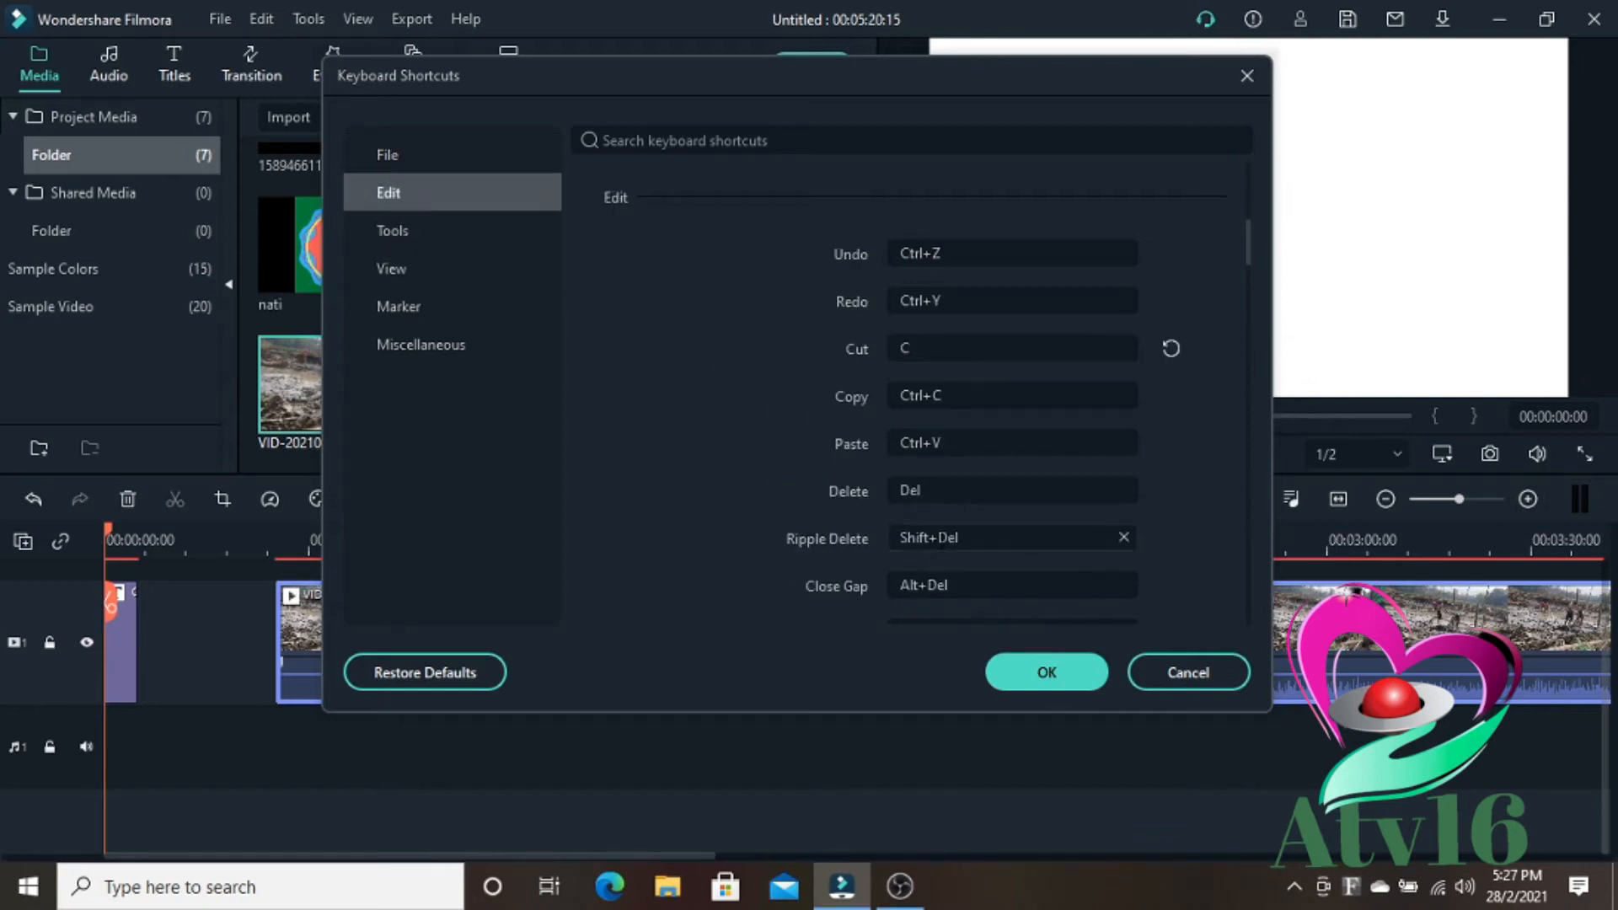
scroll(949, 518, down, 2)
scroll(954, 545, down, 1)
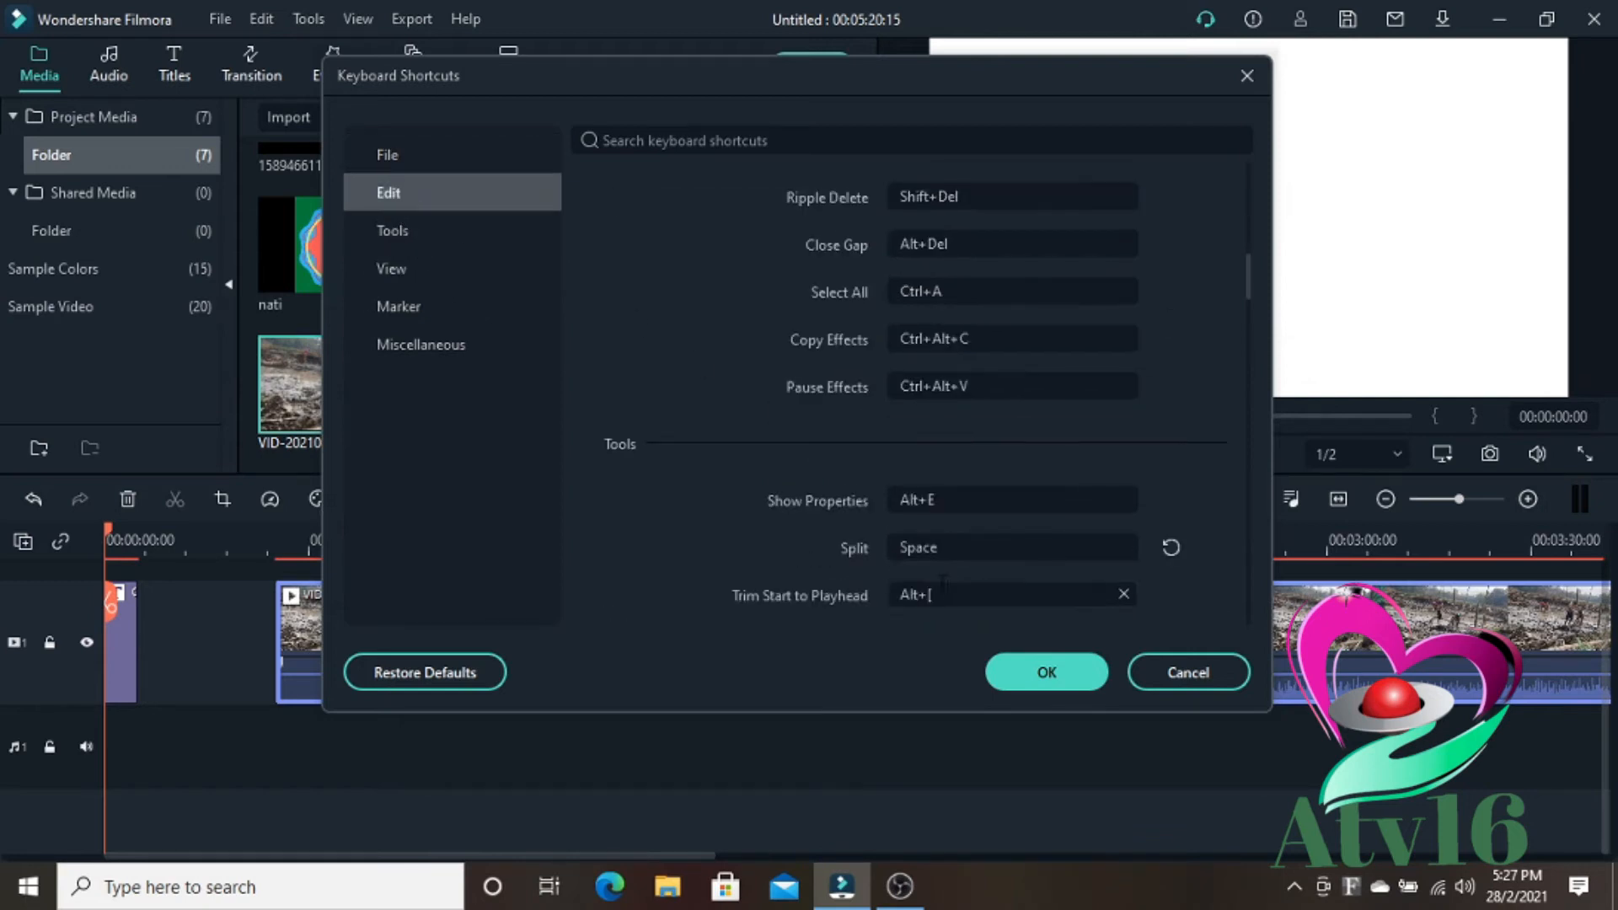
click(1124, 546)
click(960, 547)
key(l)
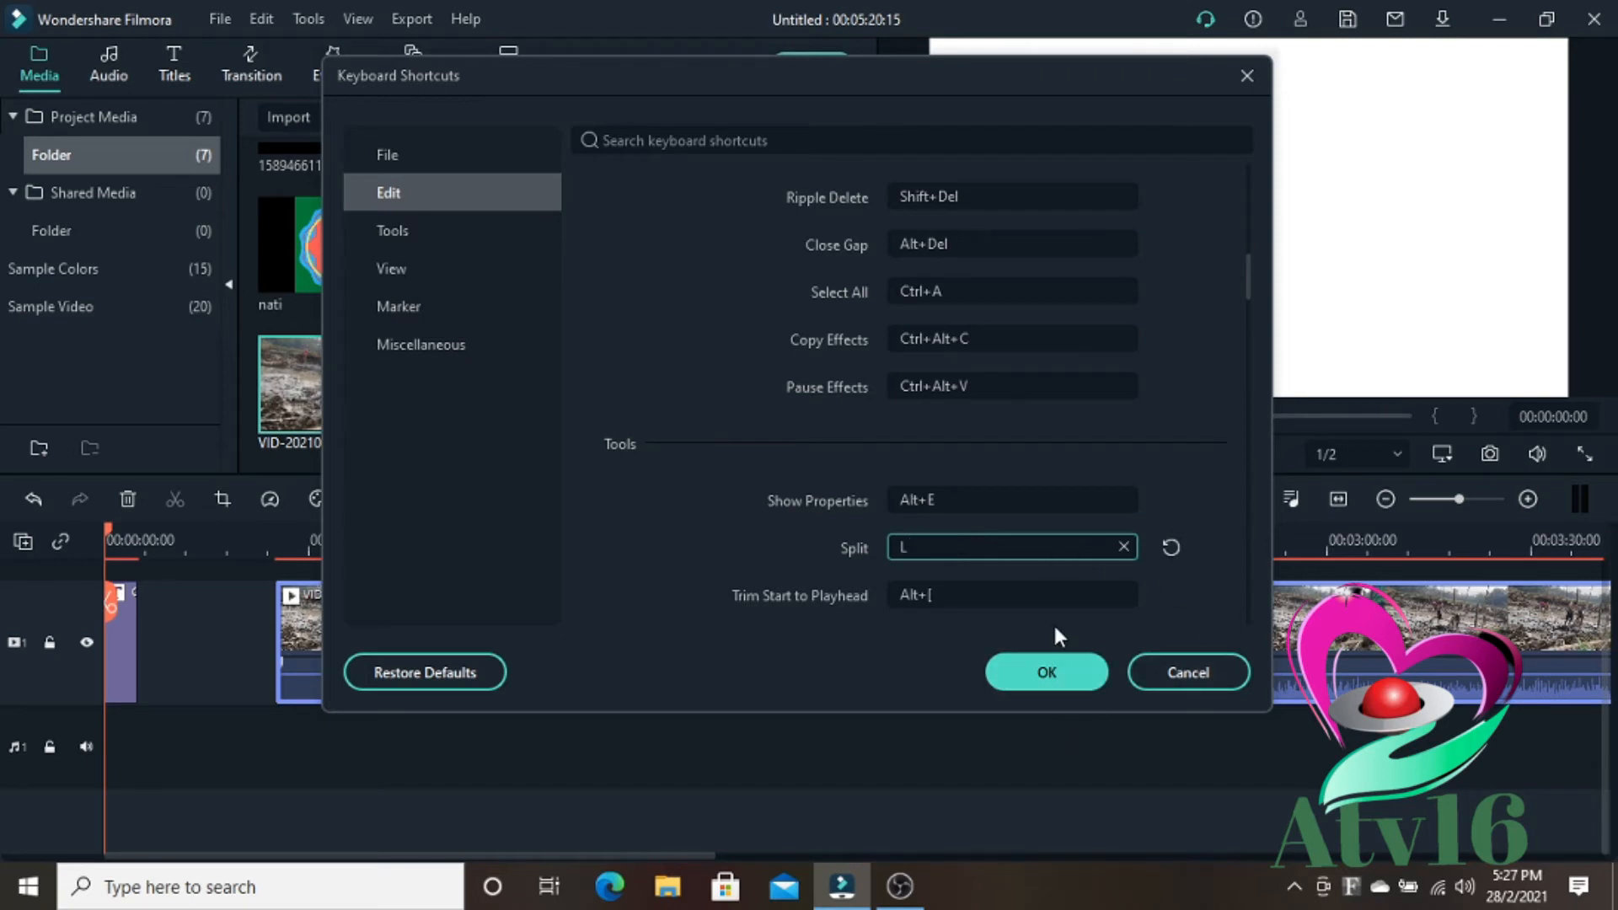
click(1056, 689)
click(1053, 682)
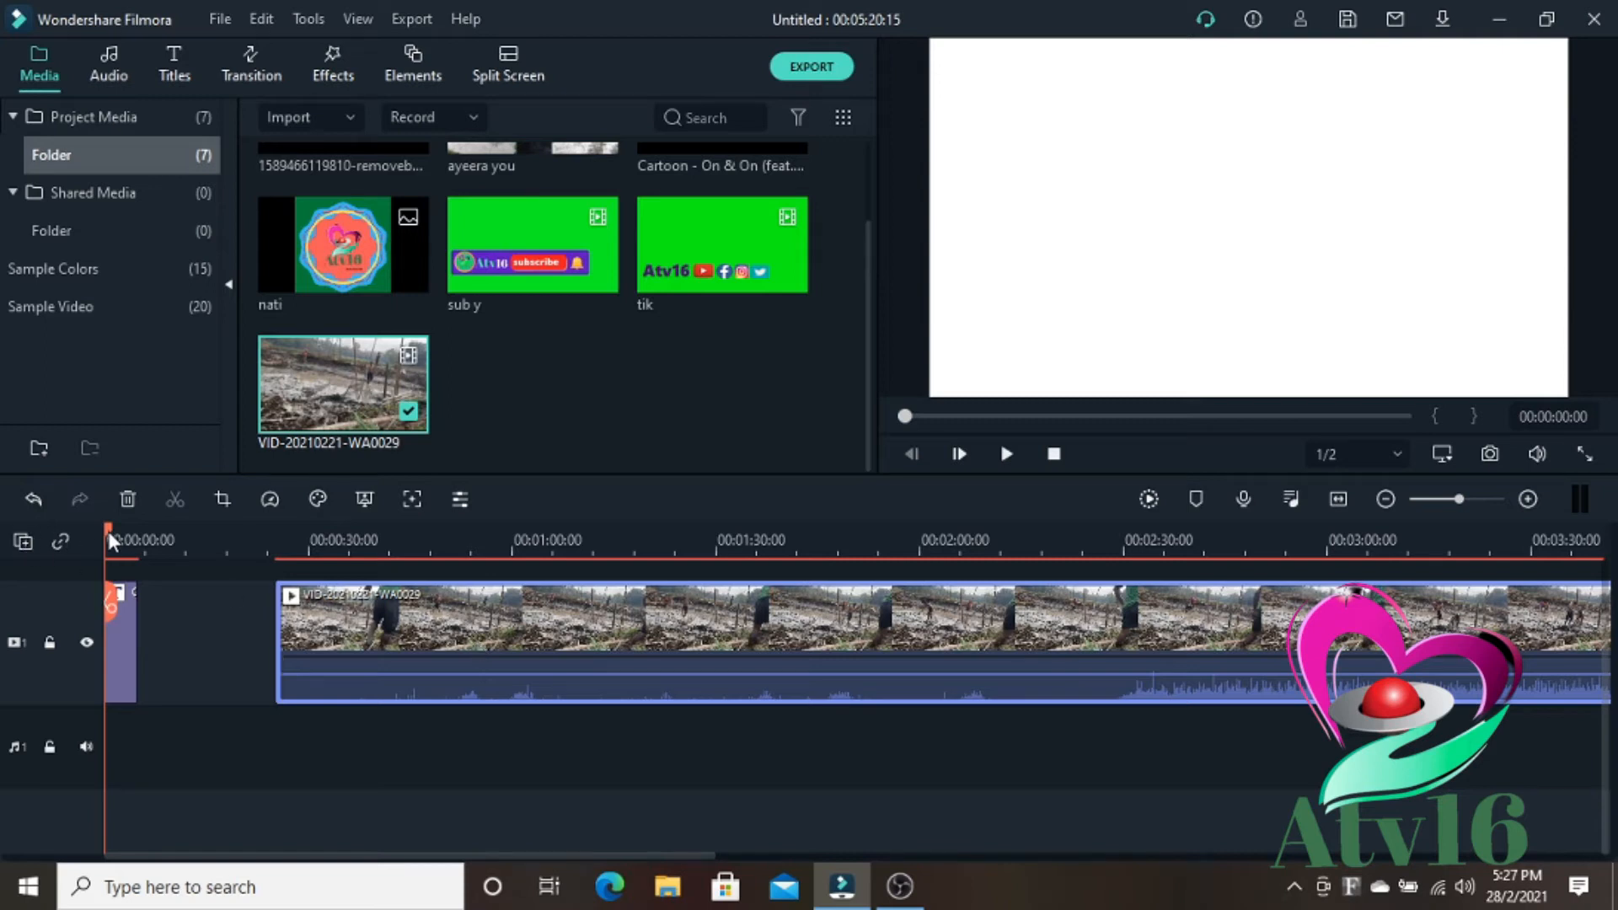
Step: Split the VID-20210221-WA0029 clip on the timeline at 00:01:09:14
drag(109, 528, 576, 539)
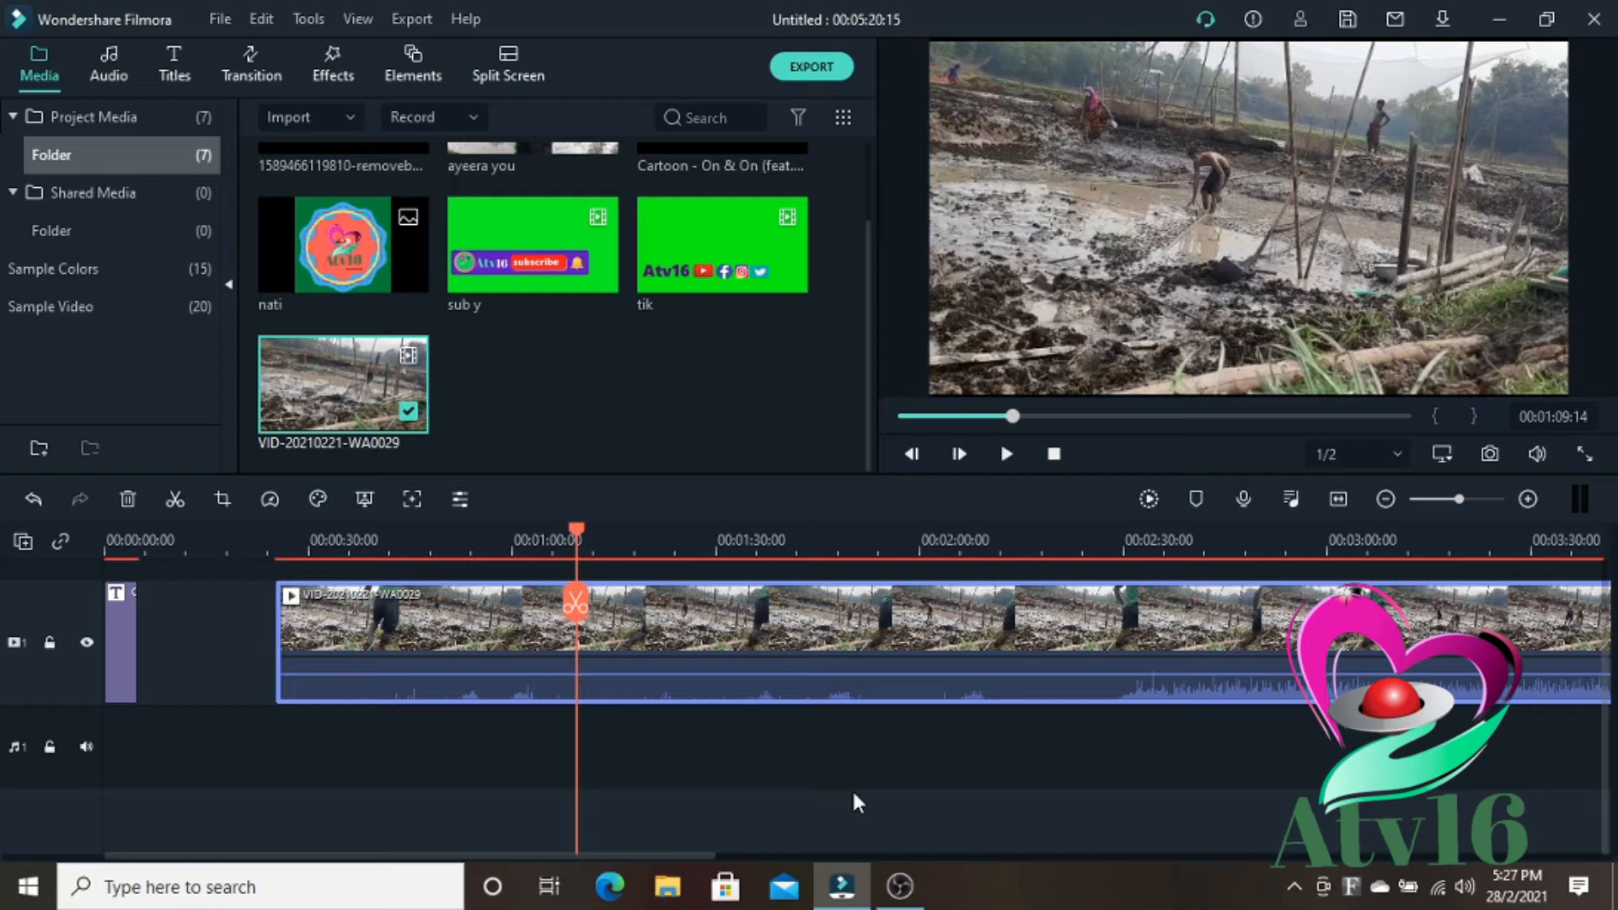
key(ctrl+b)
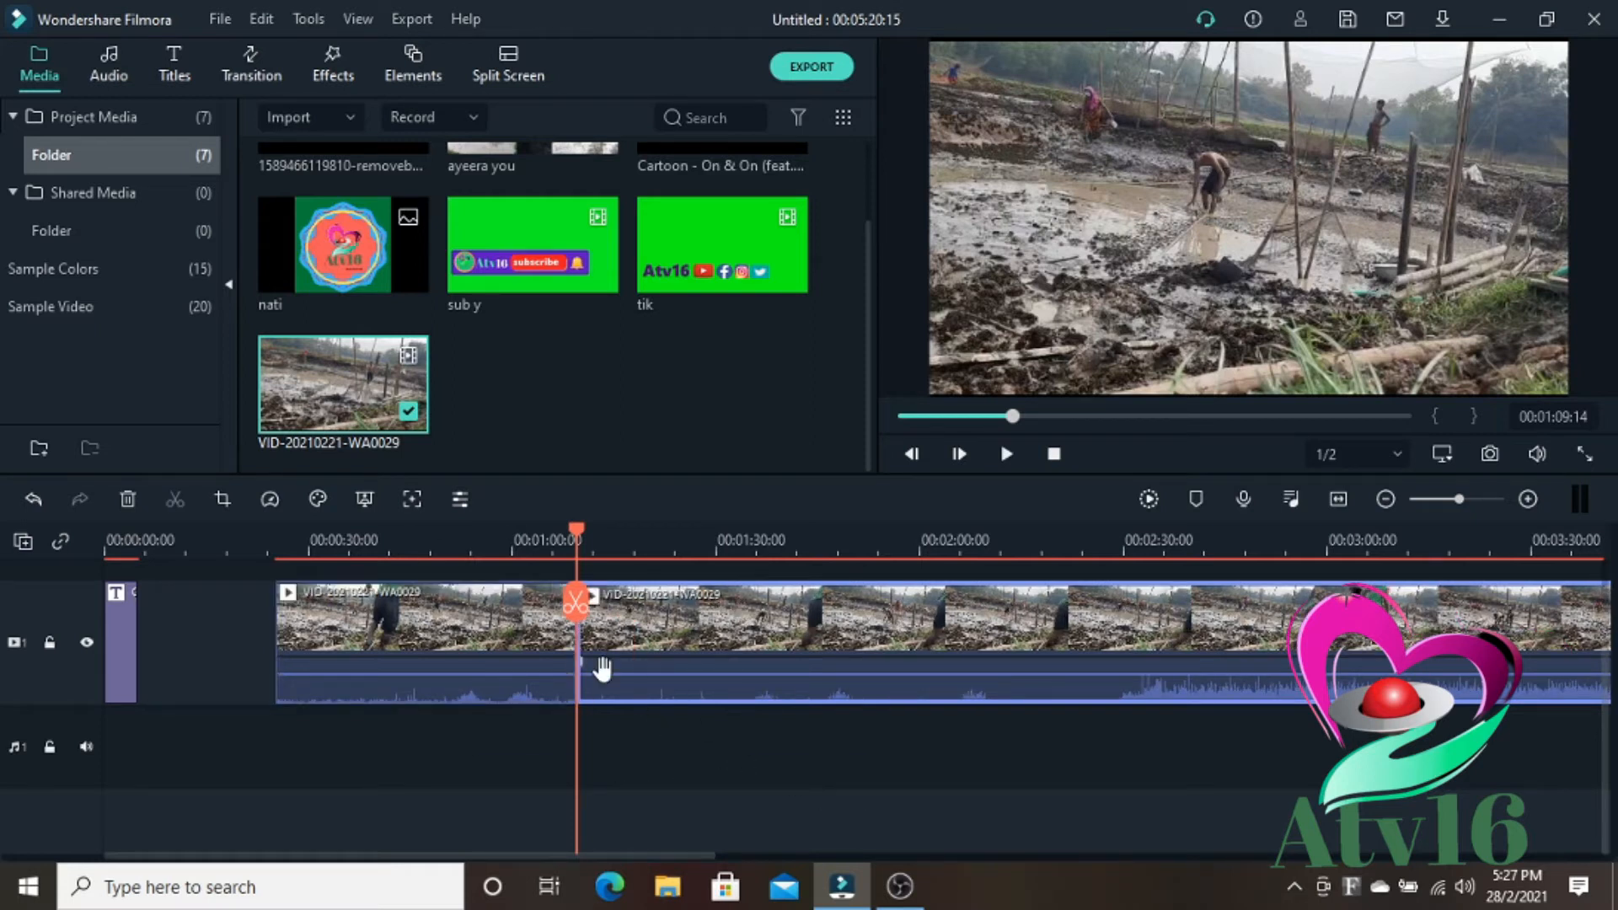
Step: Set the keyboard shortcut for Split to Space and save the shortcut settings
click(217, 16)
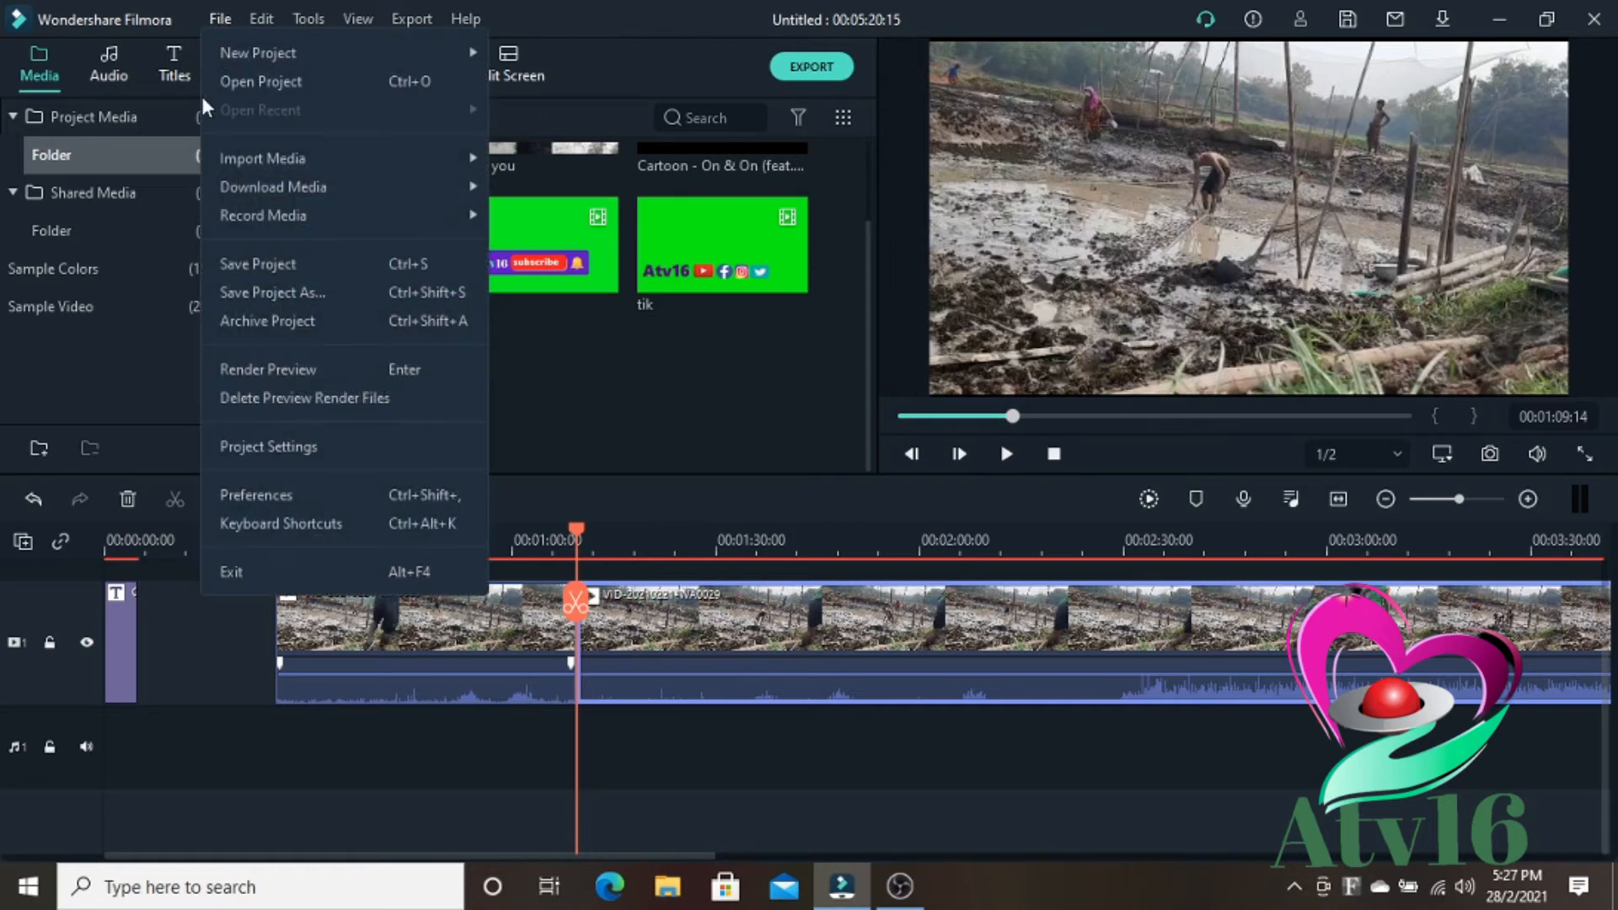
click(260, 522)
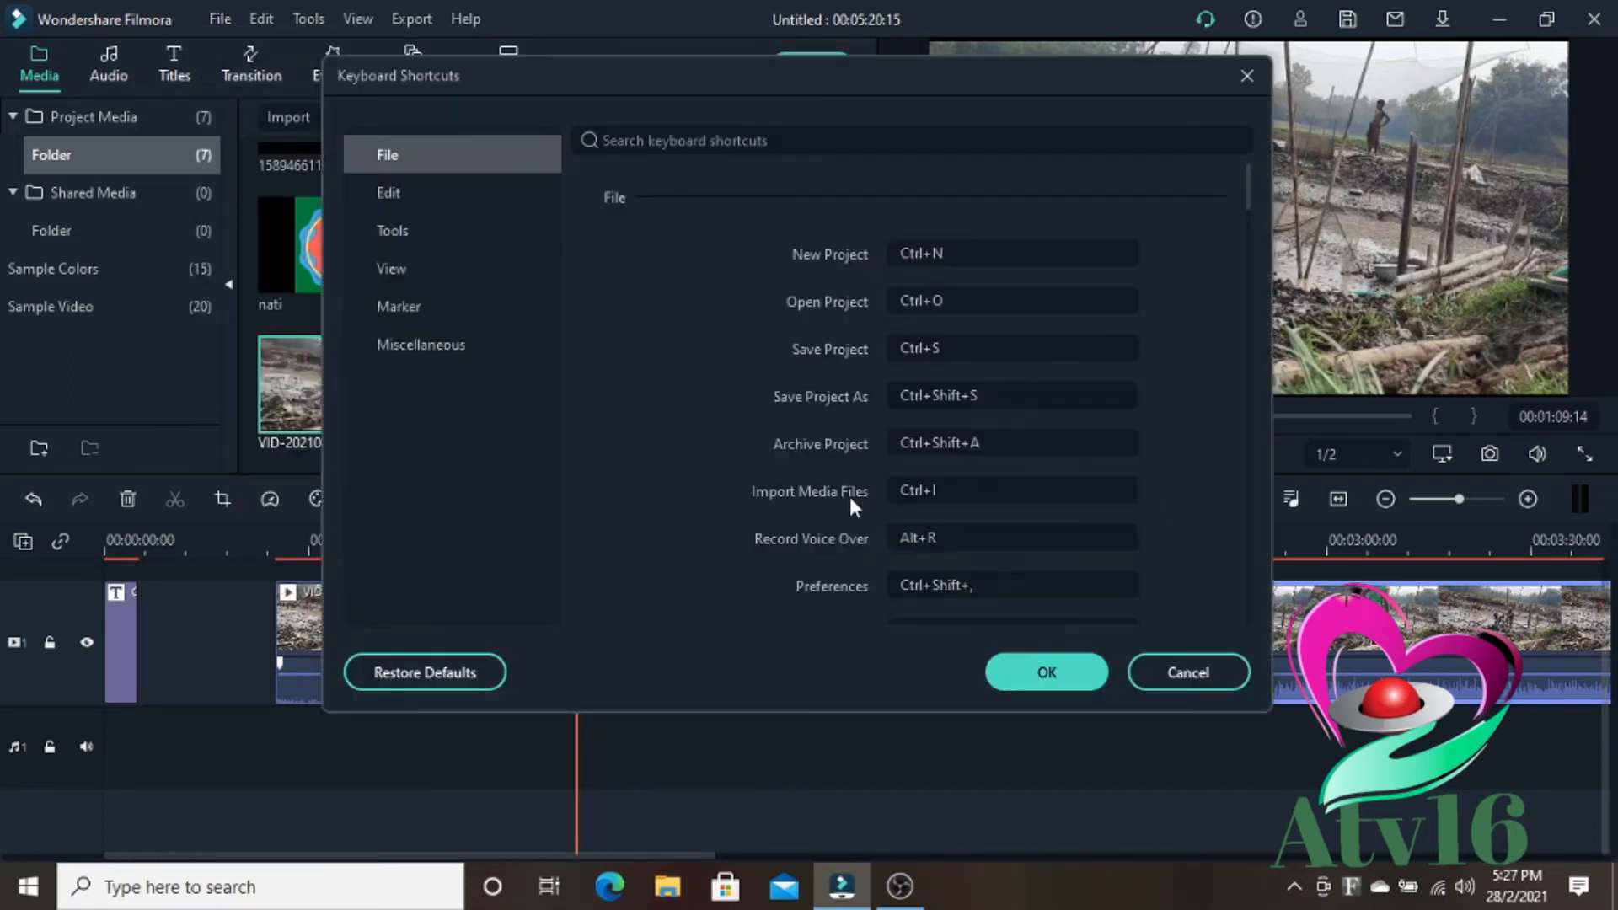
scroll(923, 433, down, 3)
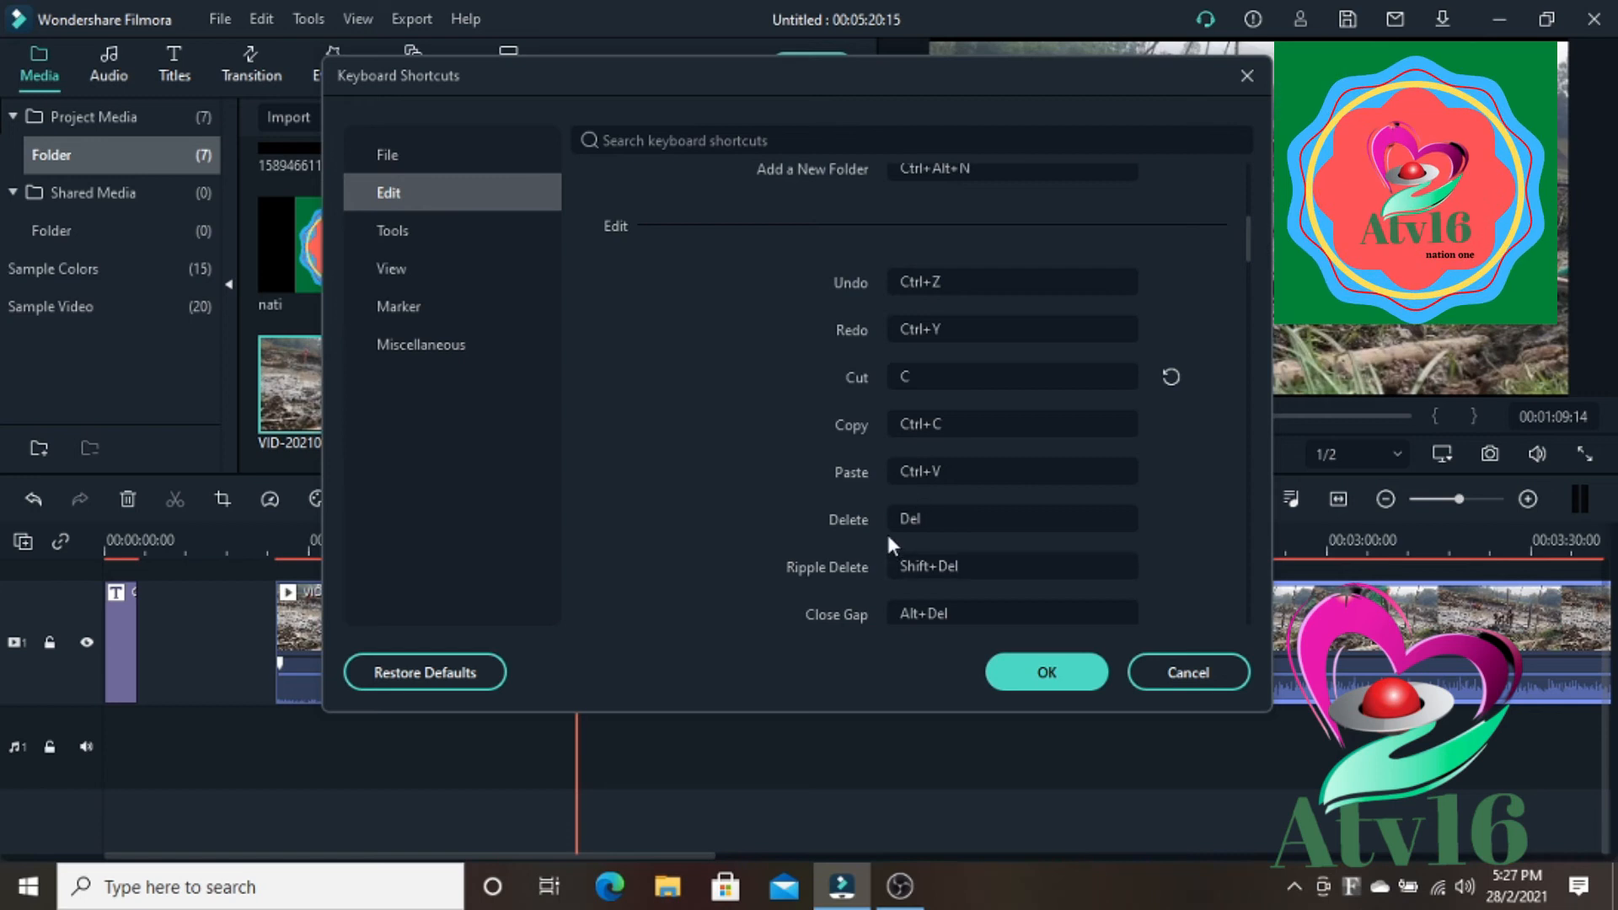
scroll(887, 532, down, 2)
scroll(886, 531, up, 4)
scroll(904, 500, up, 4)
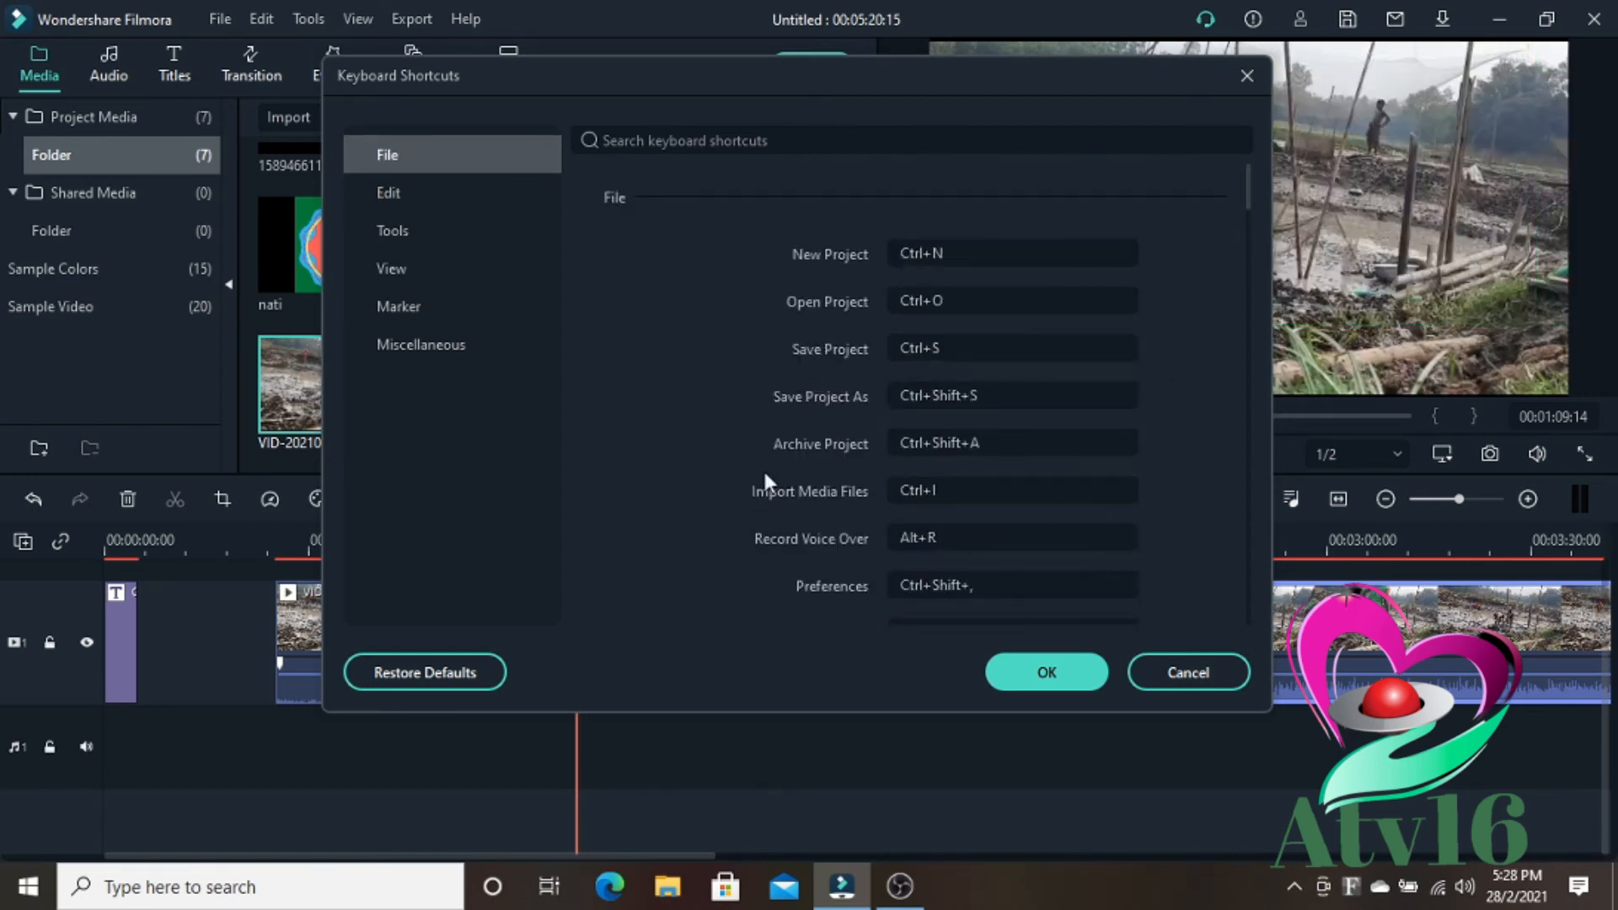
click(381, 197)
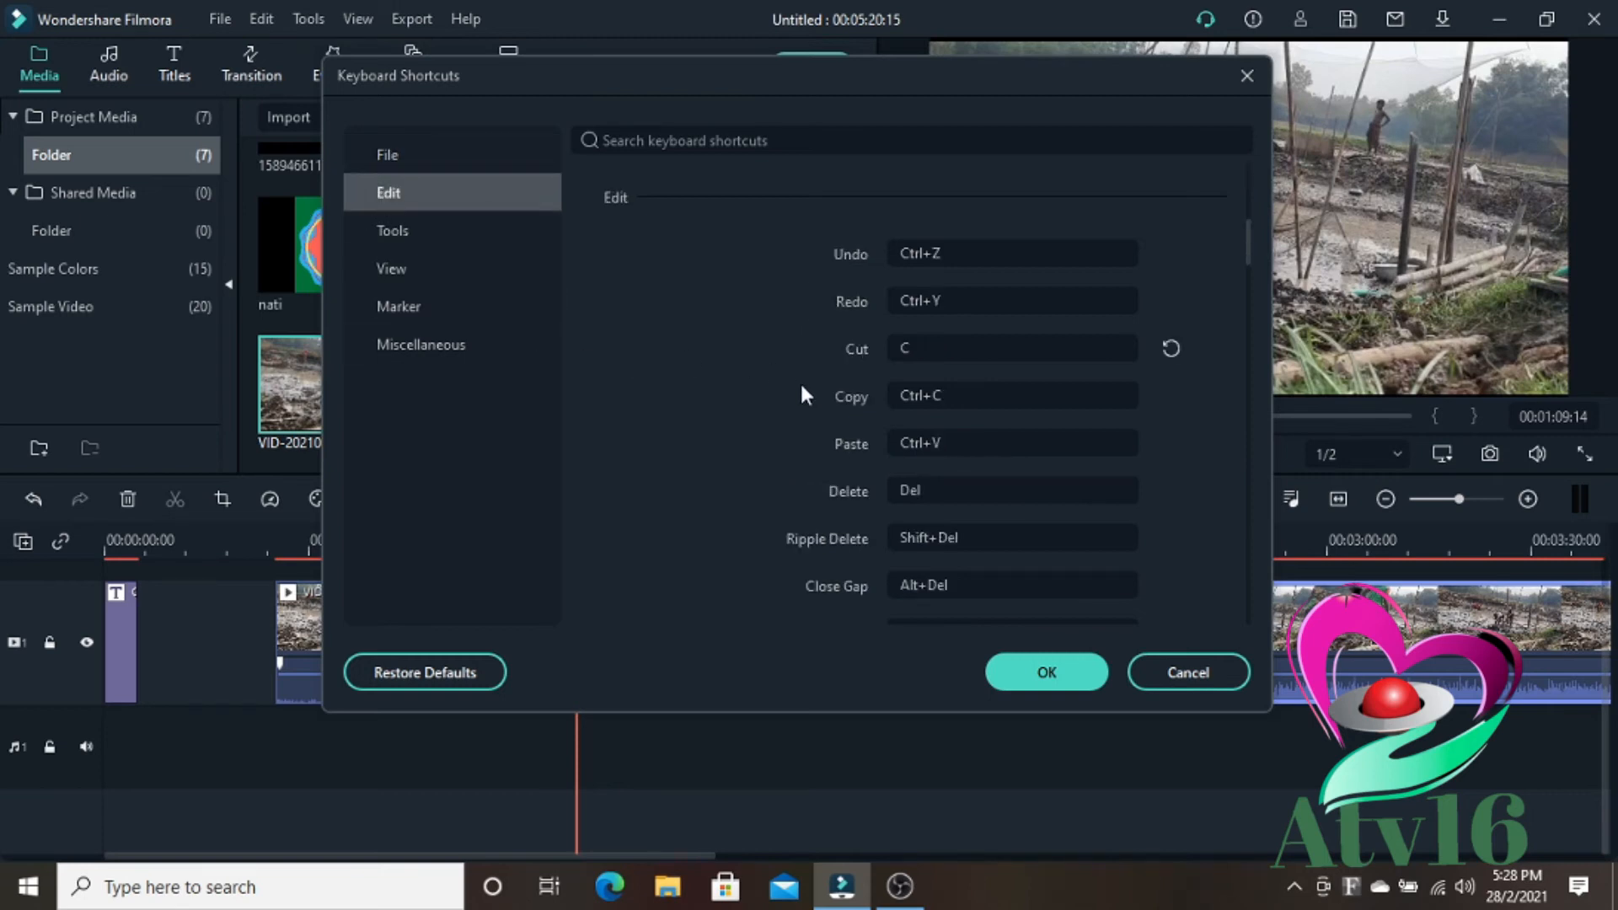
scroll(900, 479, down, 2)
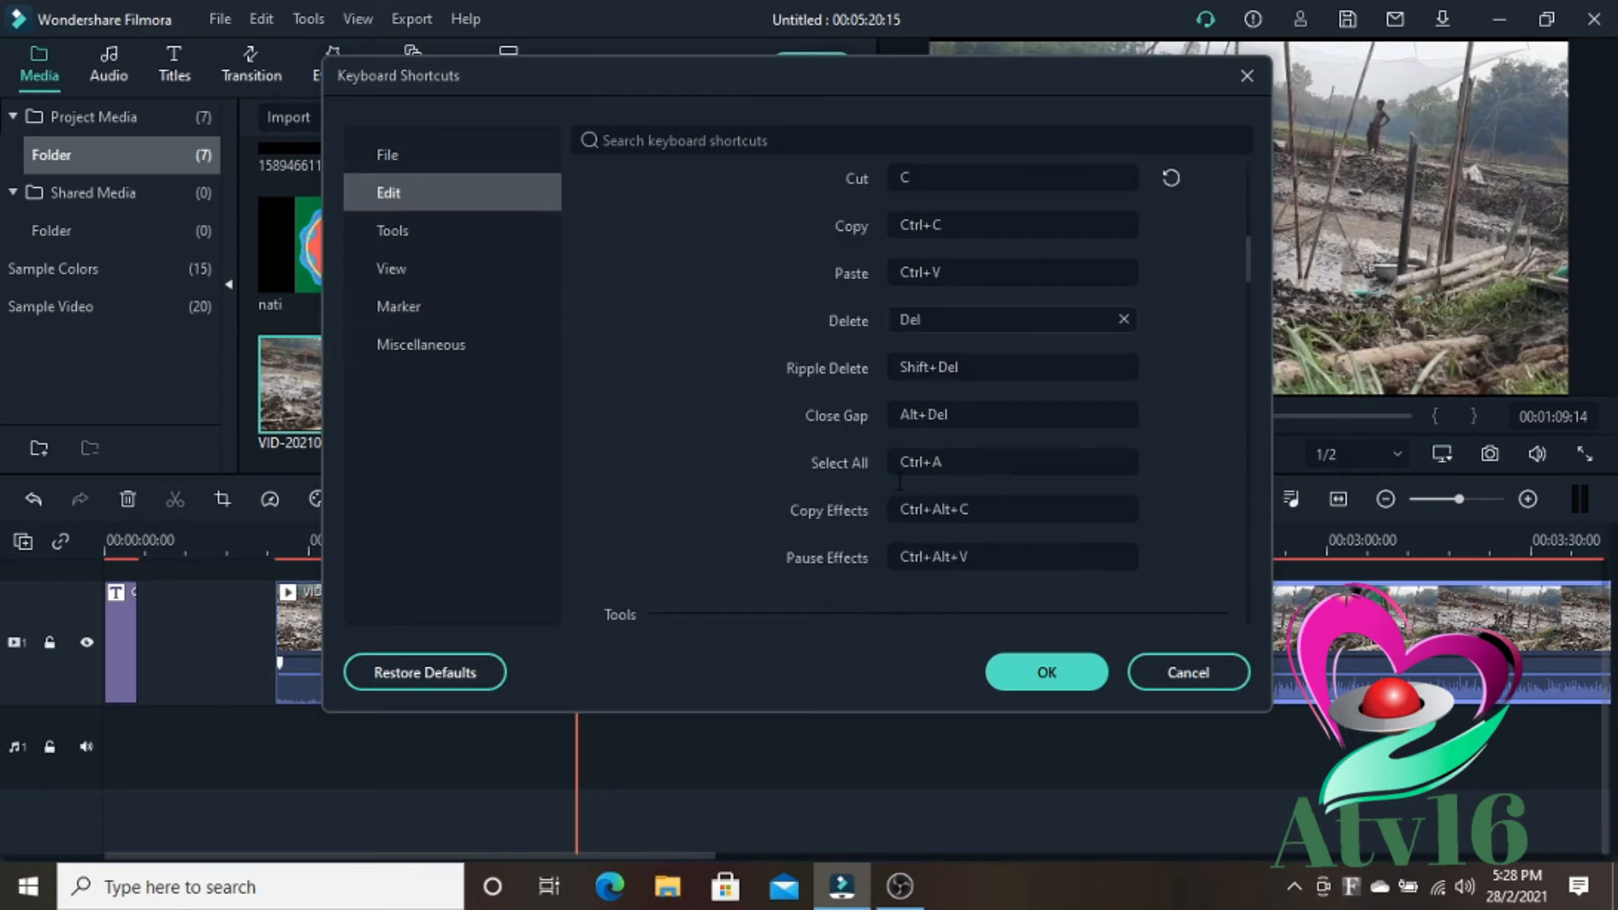
scroll(900, 481, down, 2)
click(927, 548)
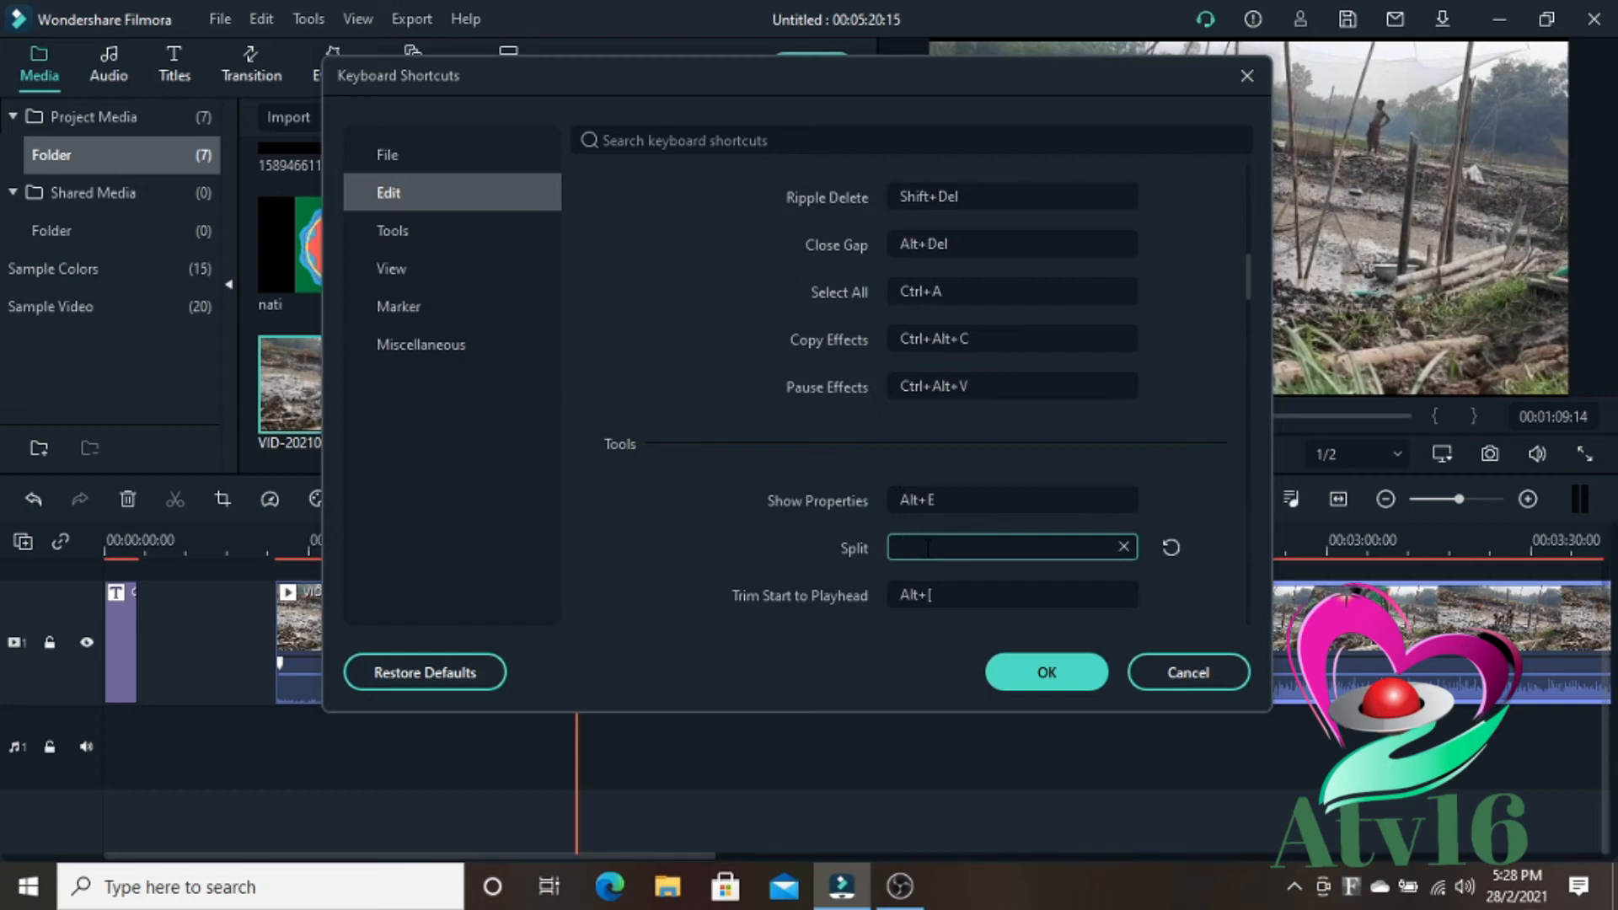
key(space)
click(1058, 681)
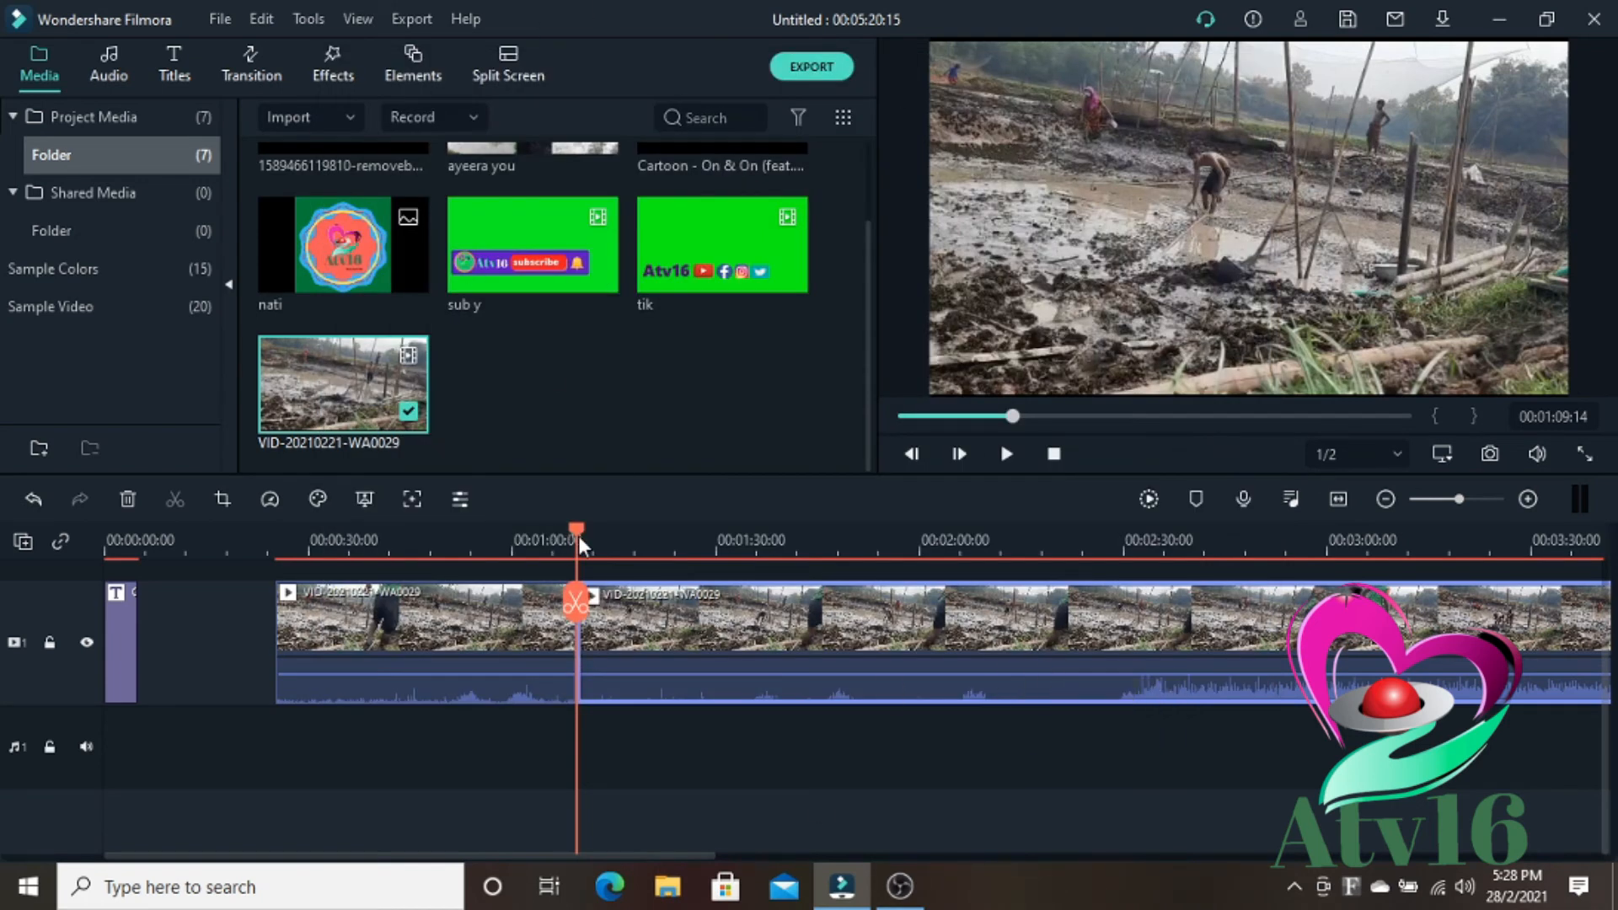
Step: Split the remaining video footage on track 1 at 00:01:41:08, 00:02:19:04 and 00:02:59:07
drag(578, 532, 793, 565)
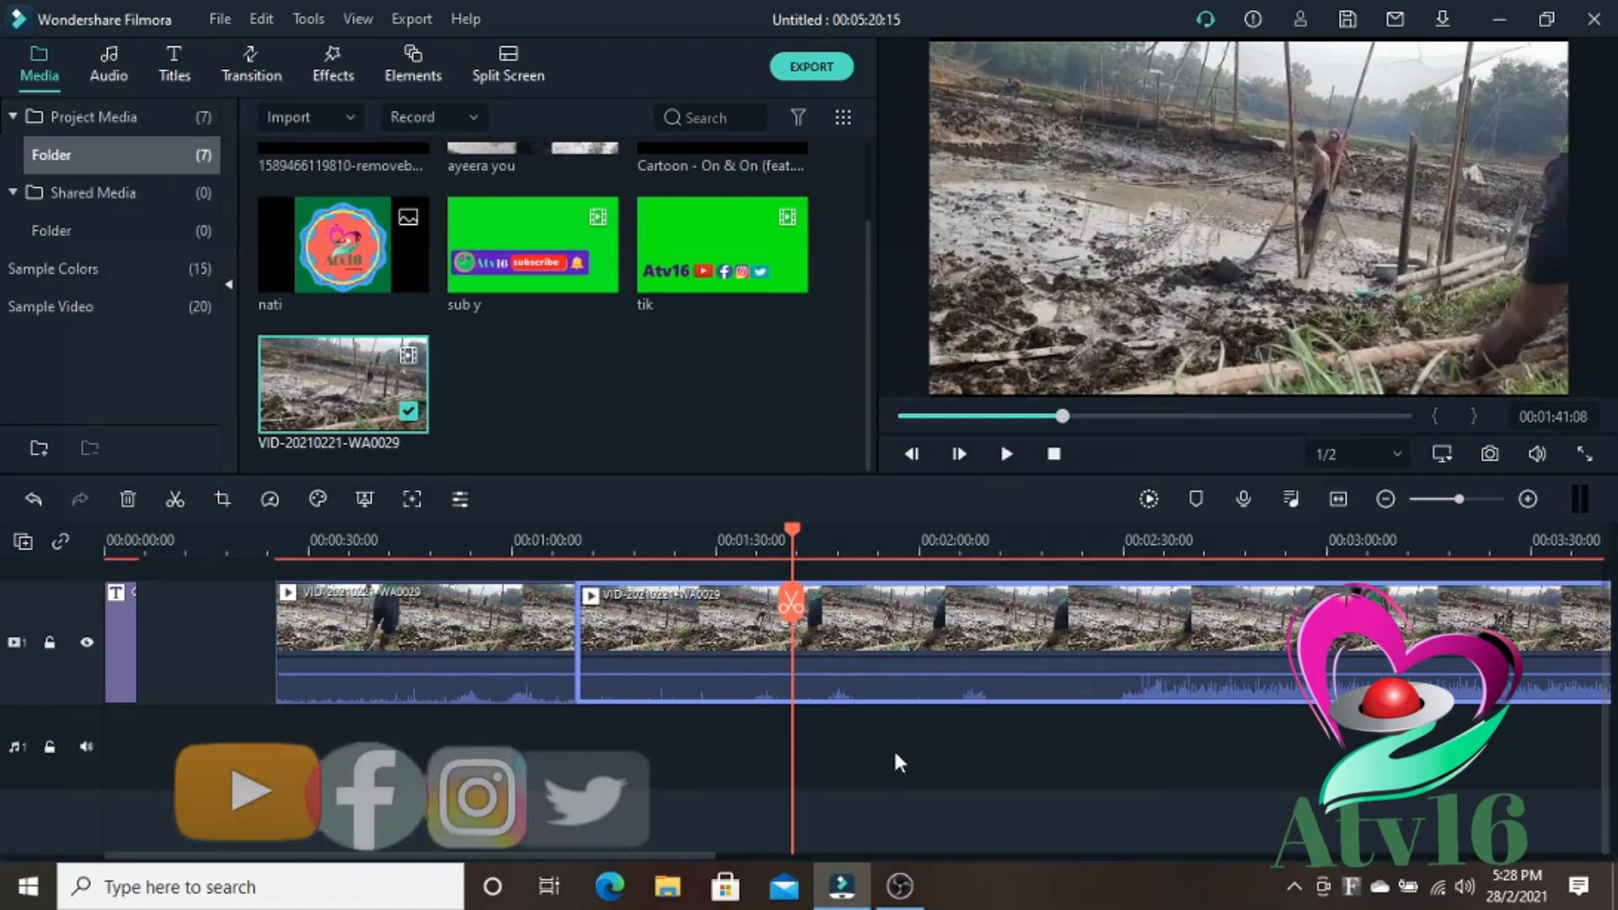
key(ctrl+b)
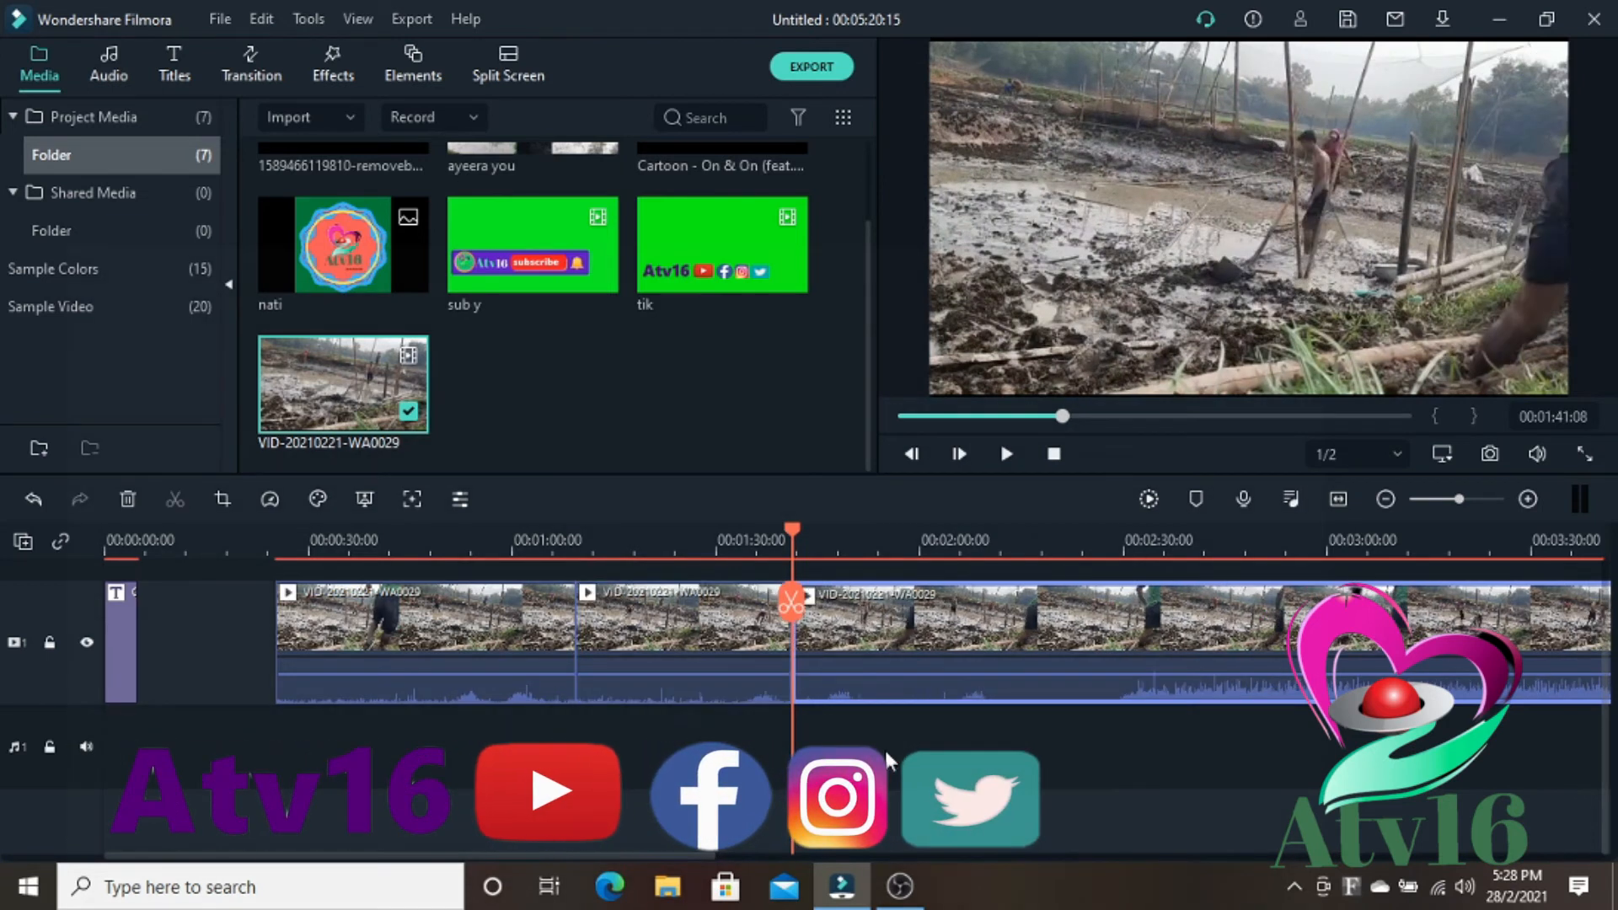
drag(795, 531, 1050, 591)
click(1044, 601)
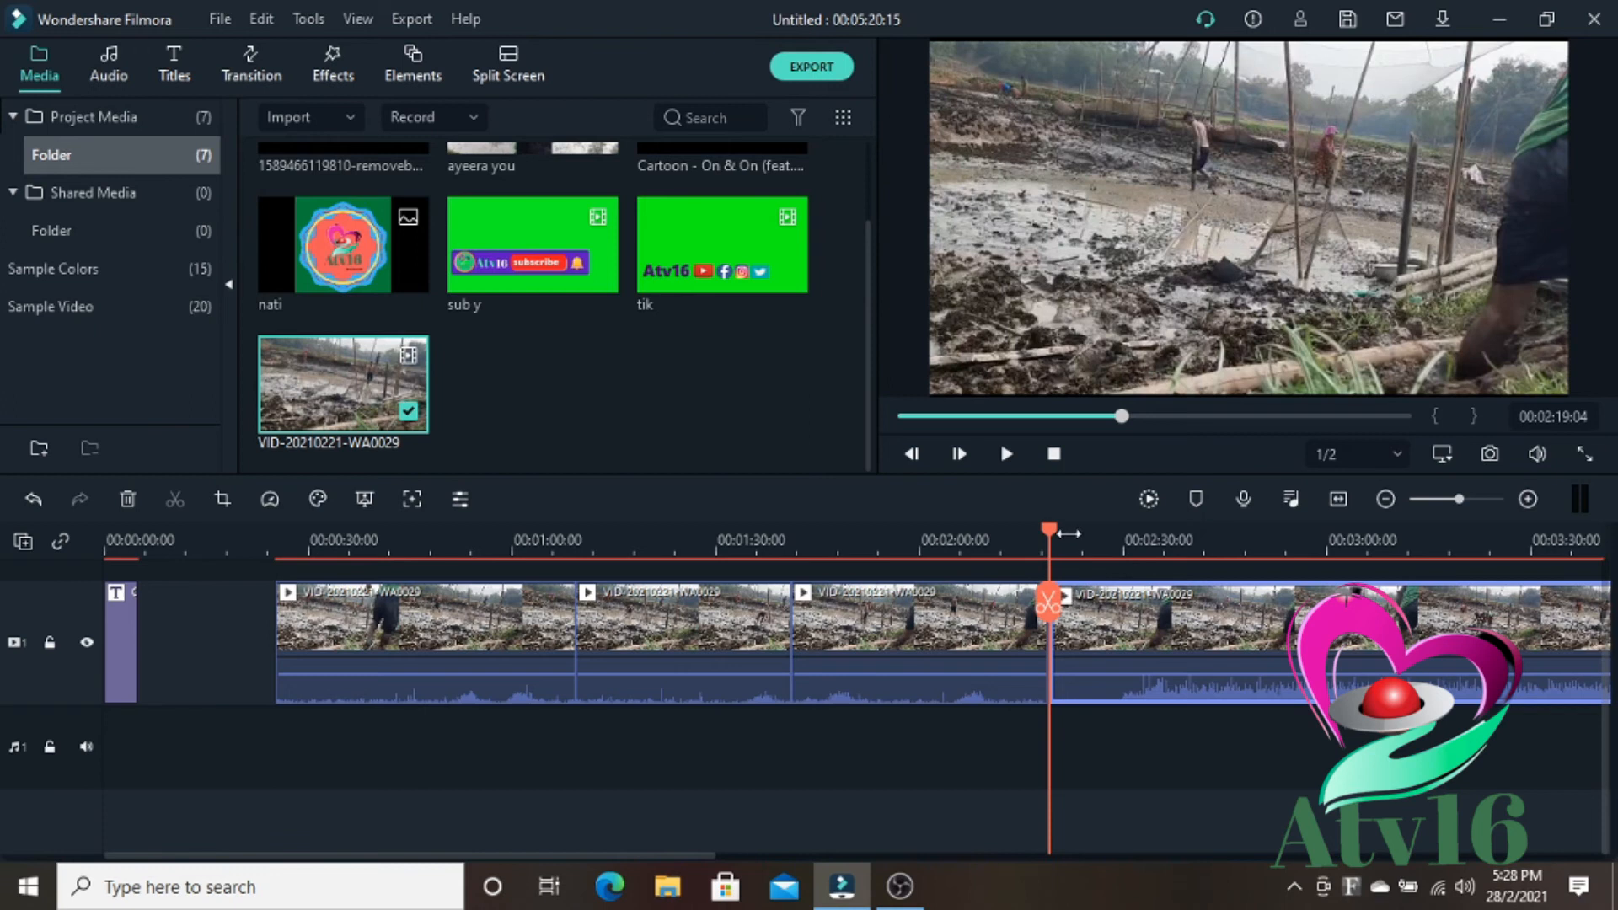
drag(1084, 527, 1243, 557)
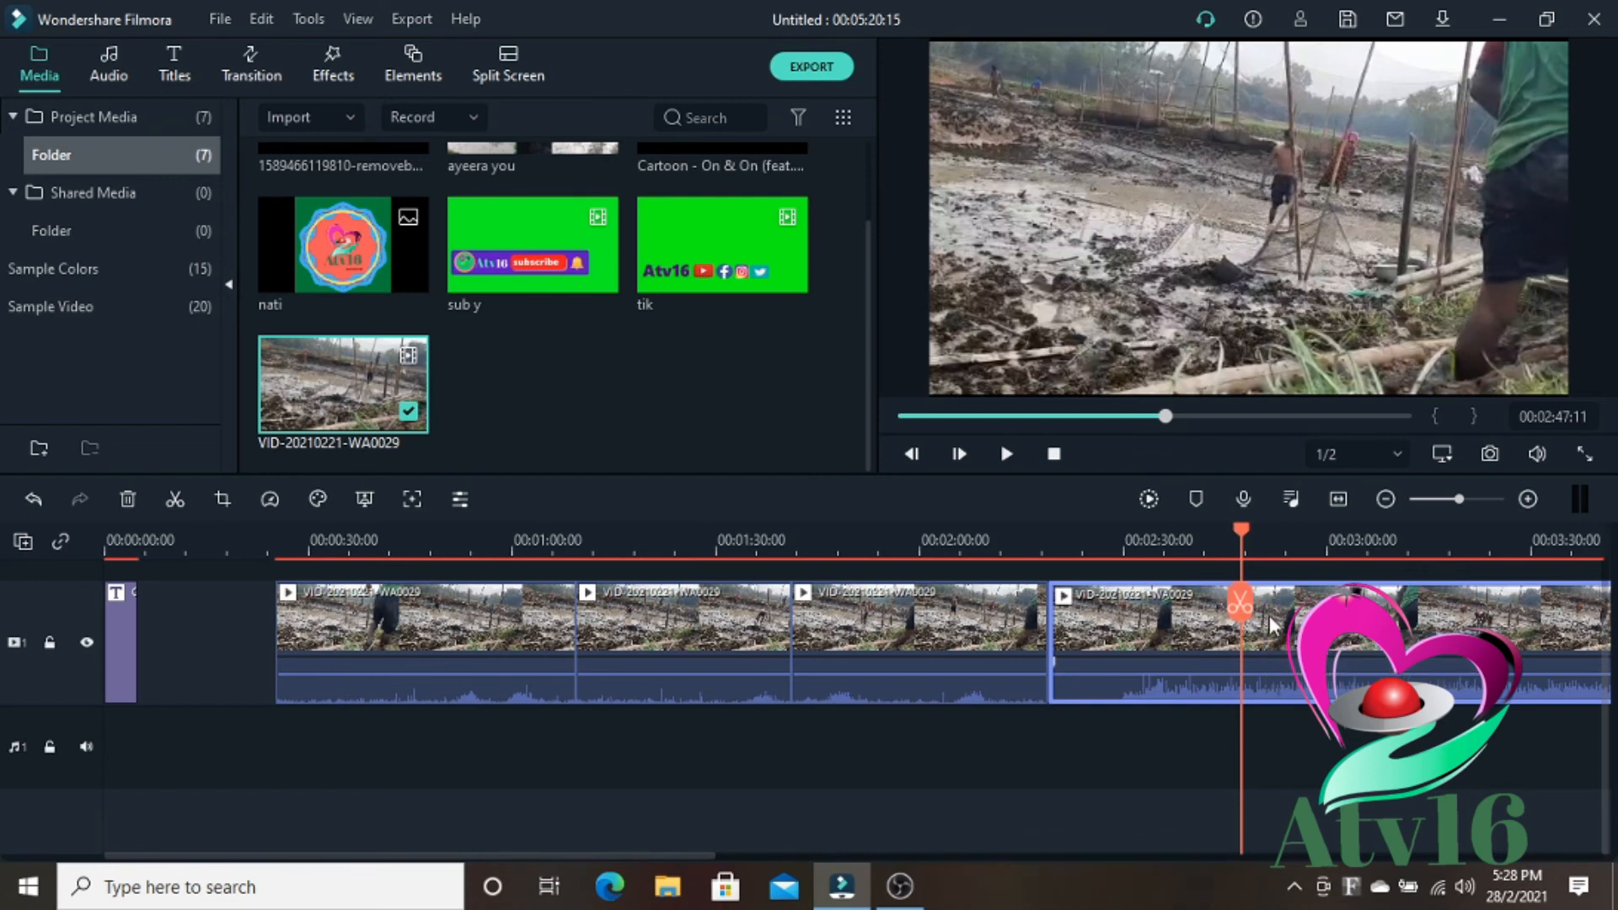
drag(1245, 611, 1367, 662)
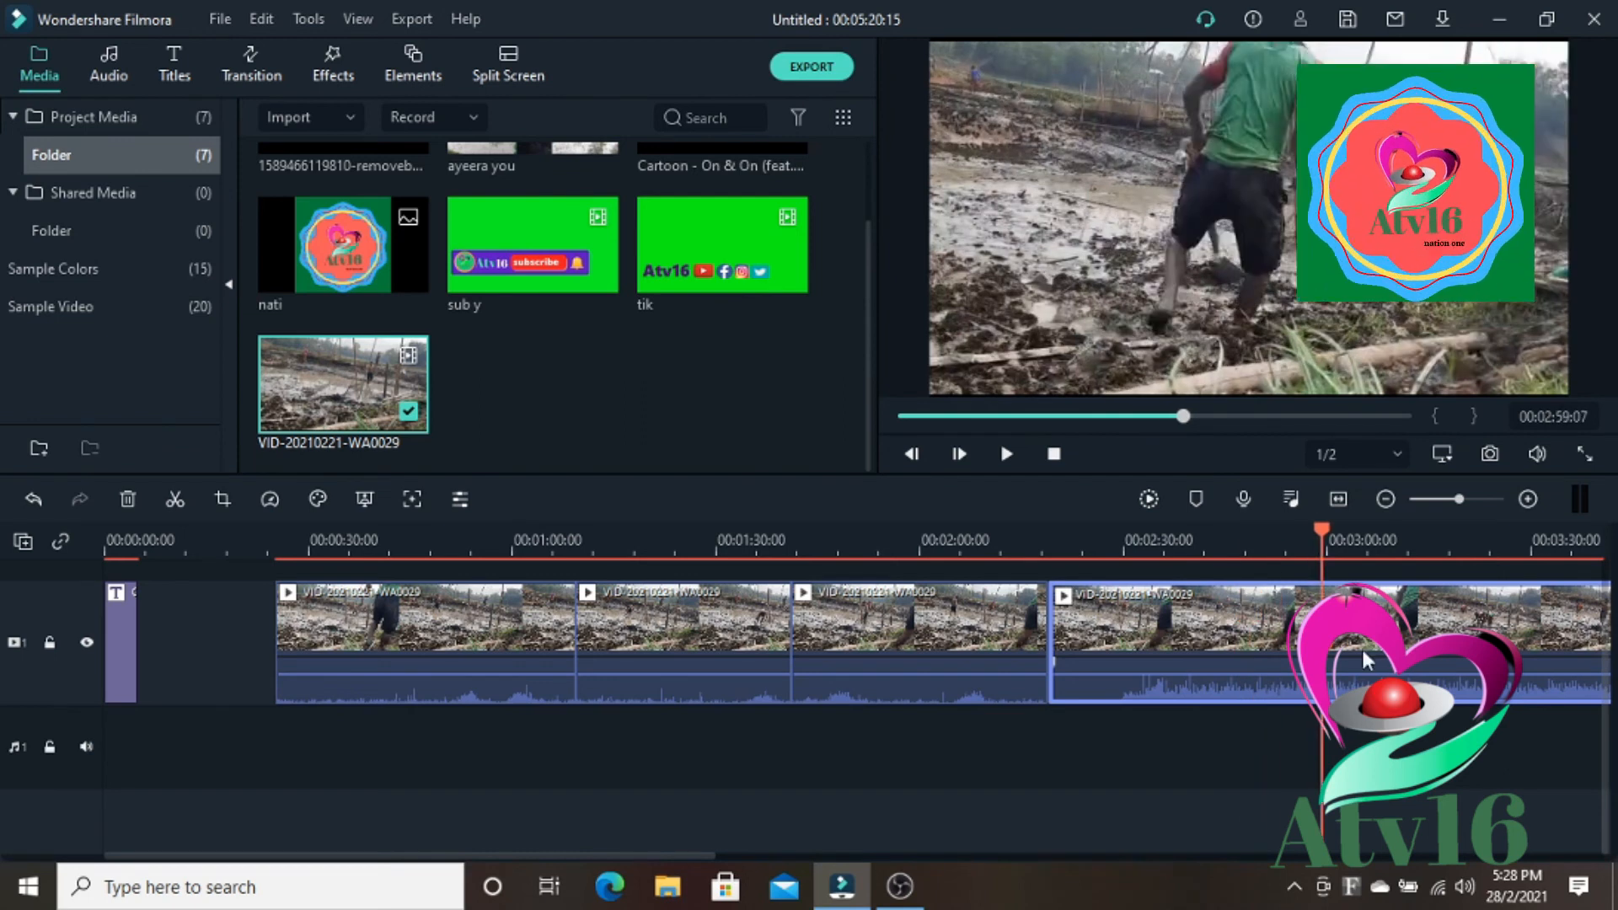
key(ctrl+b)
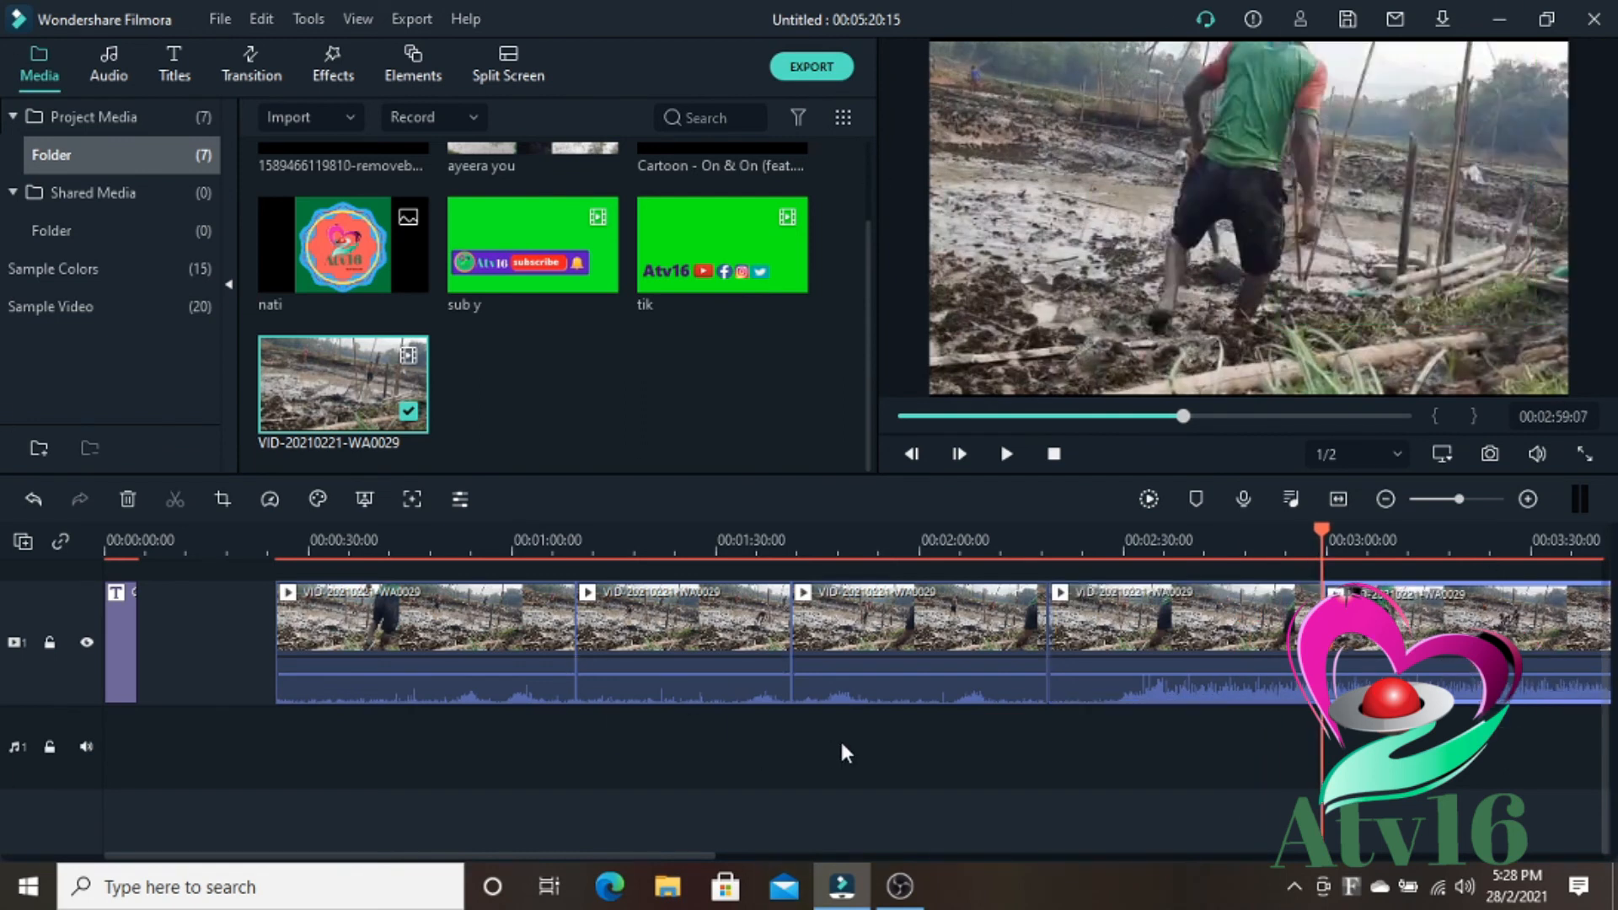
Step: Delete the first three segments of the split video one after another, leaving the last two on the track
click(462, 657)
click(128, 499)
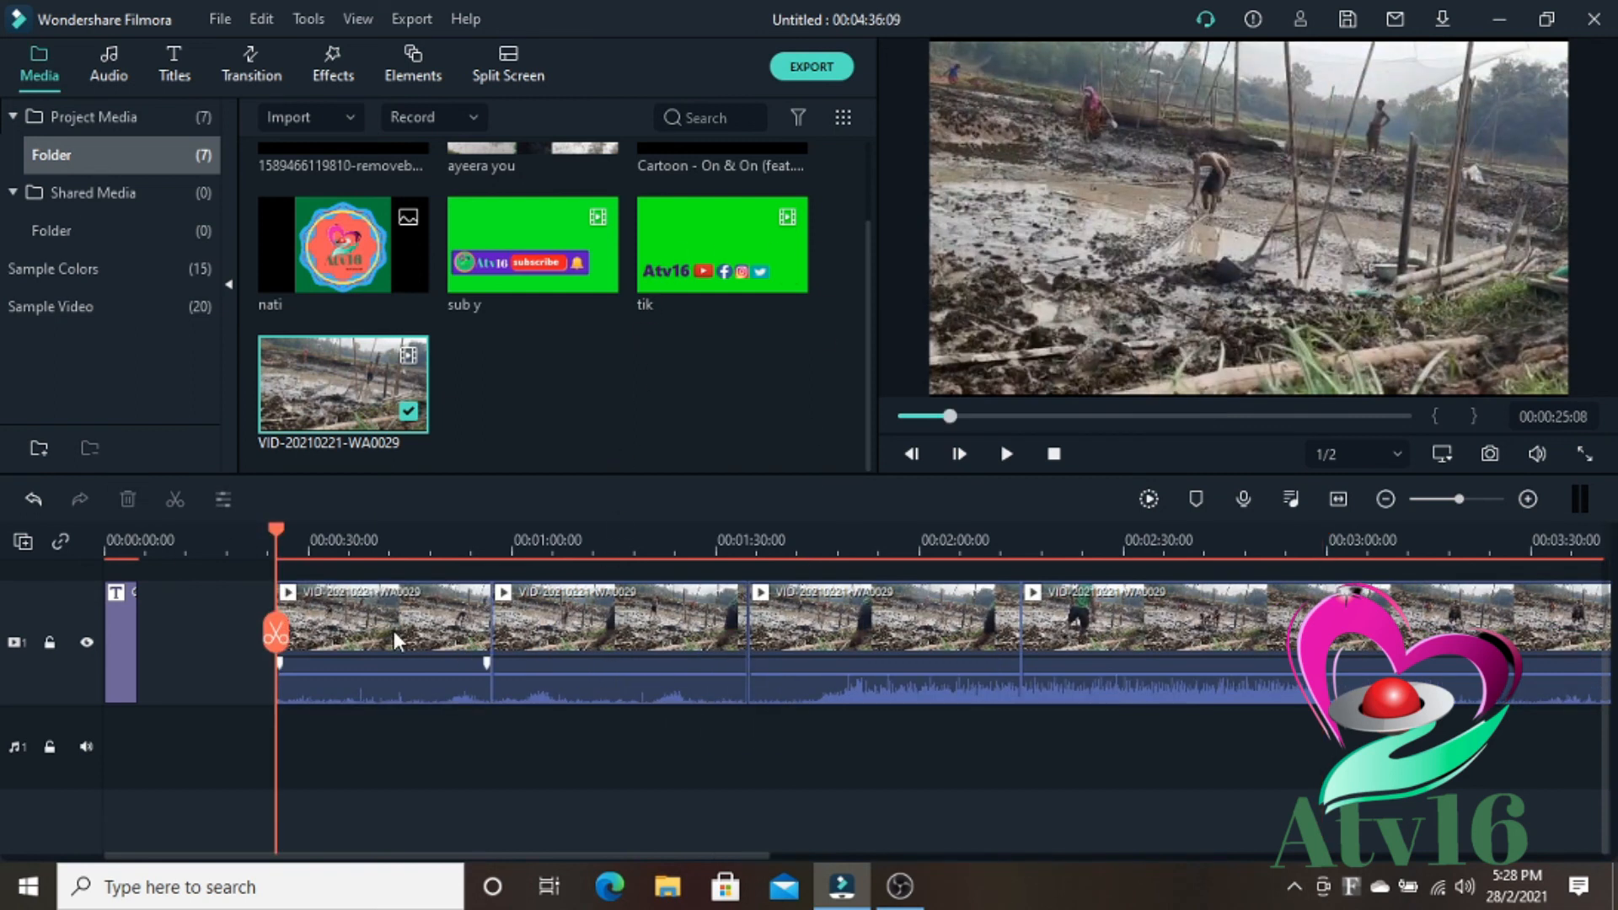
click(393, 630)
click(128, 500)
click(370, 642)
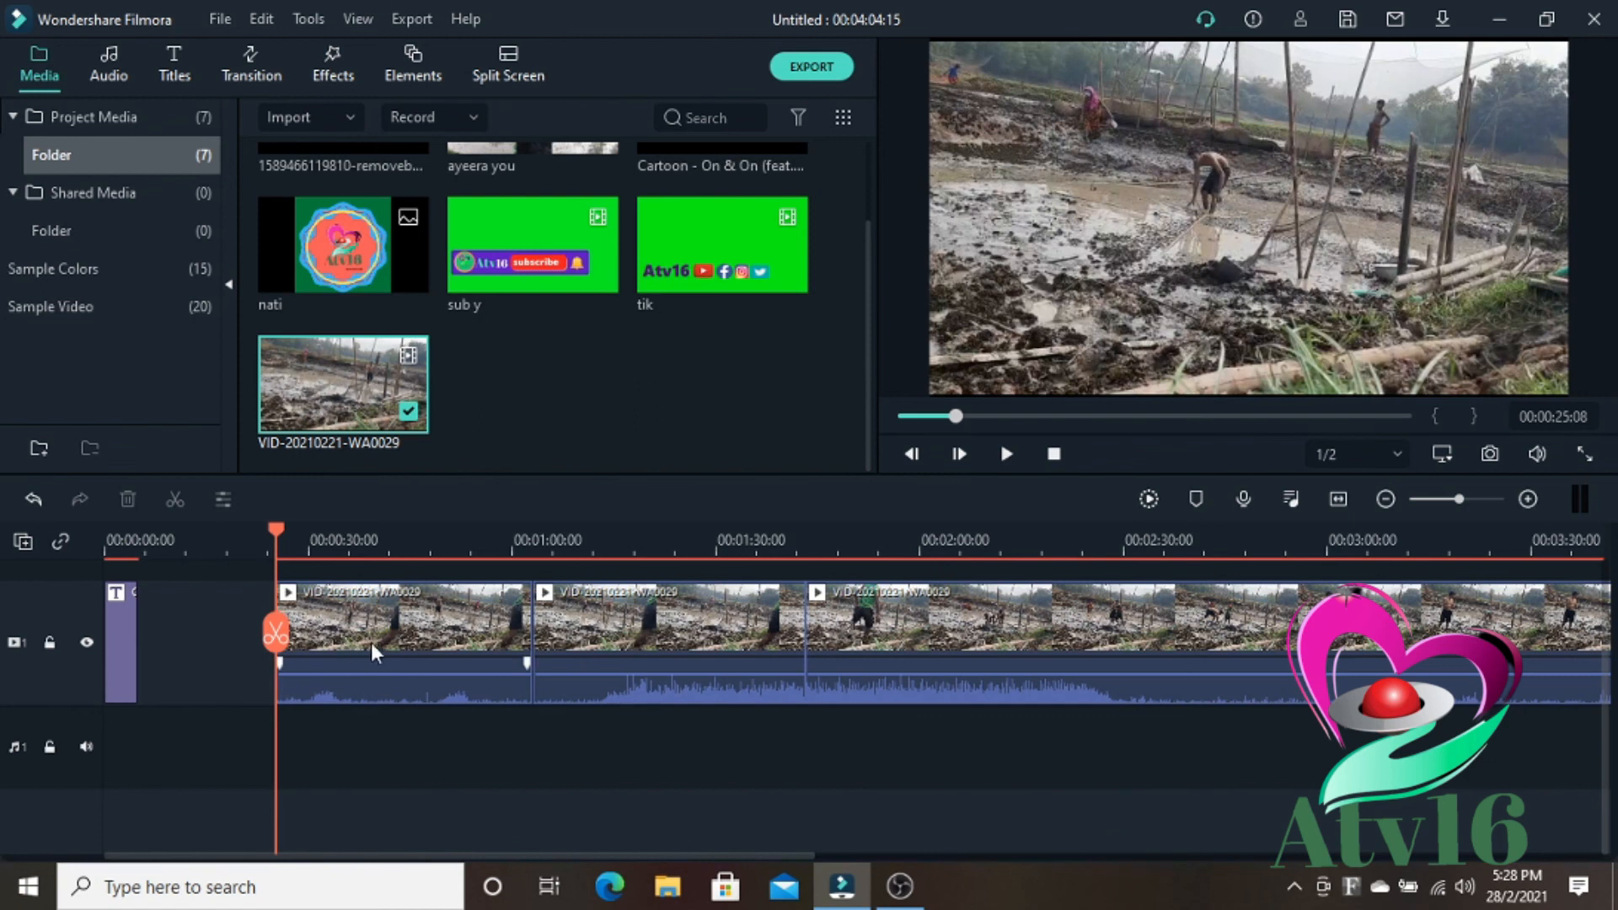
click(128, 500)
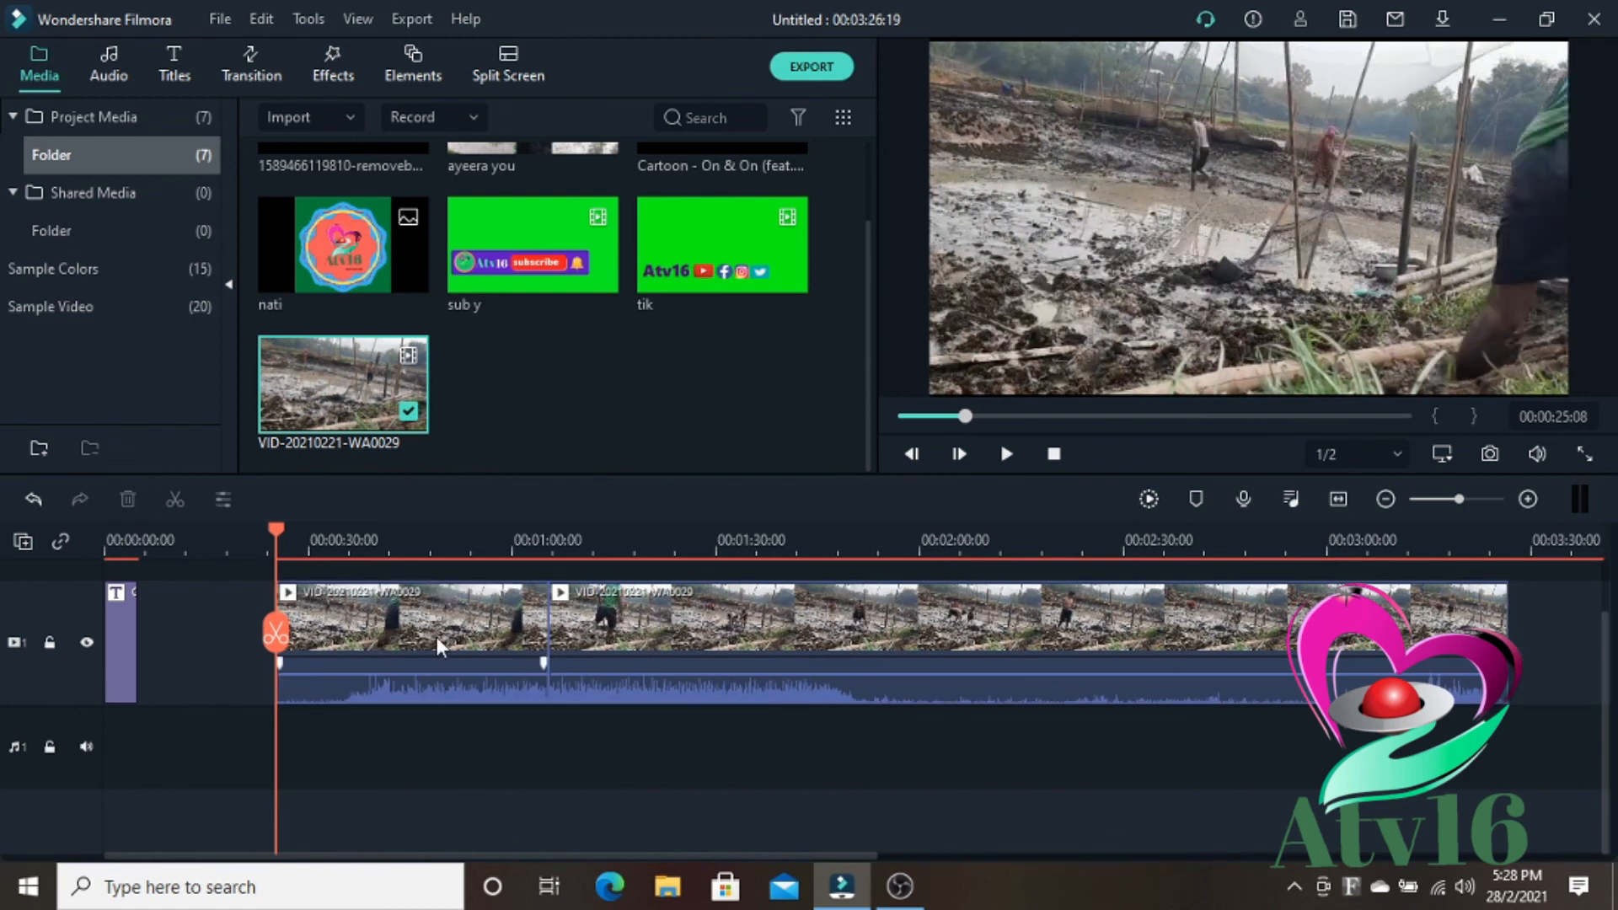
drag(279, 530, 533, 560)
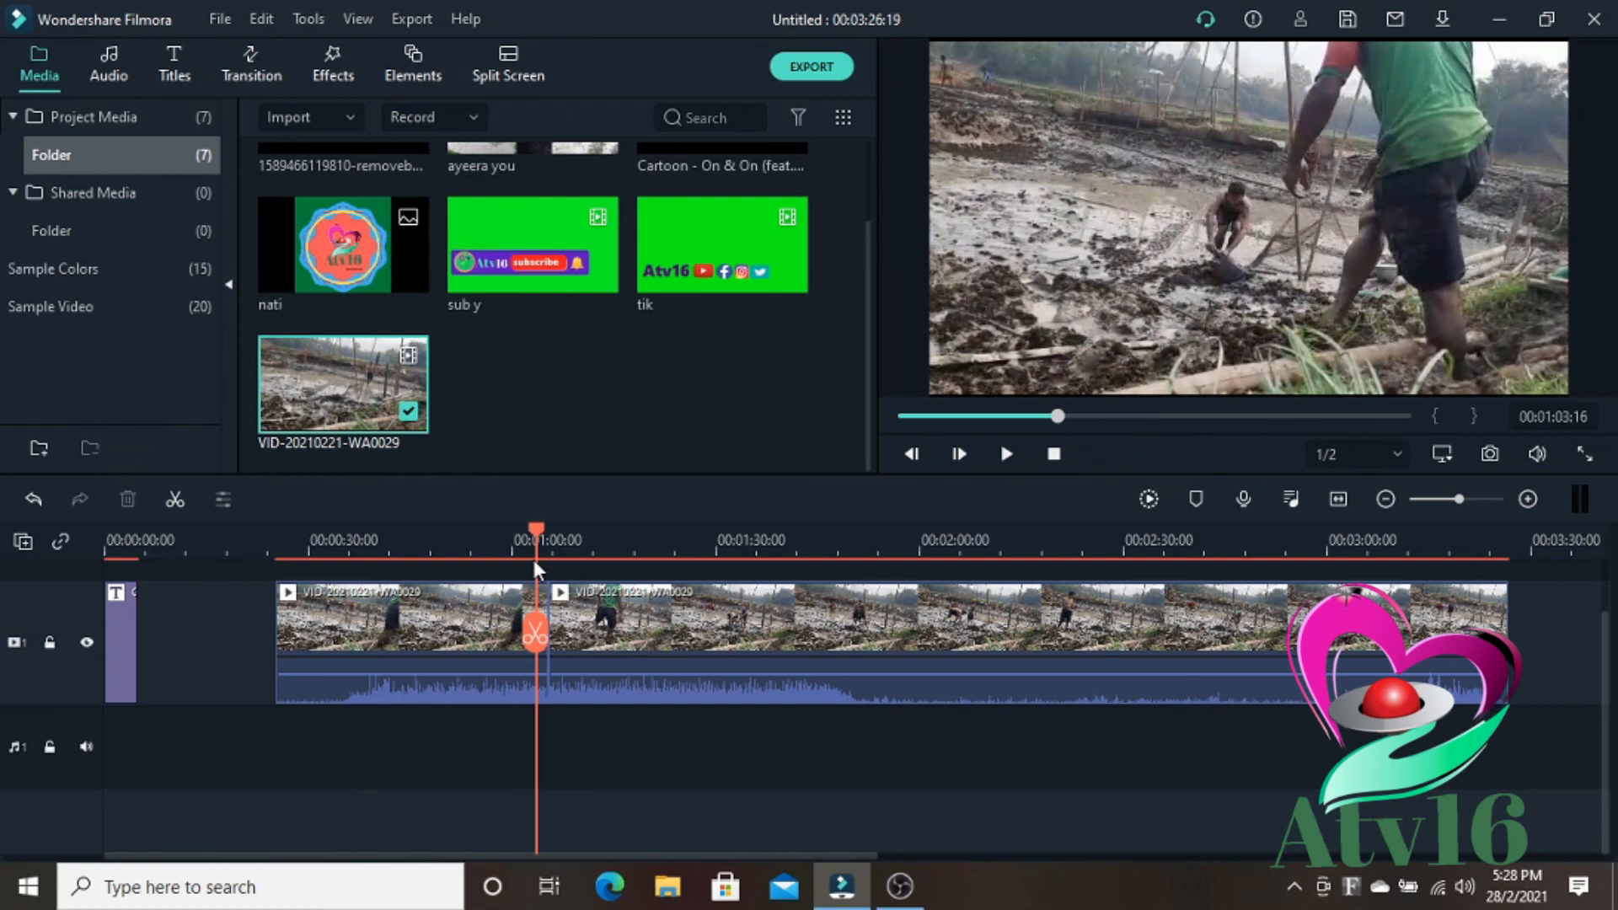
drag(540, 533, 456, 543)
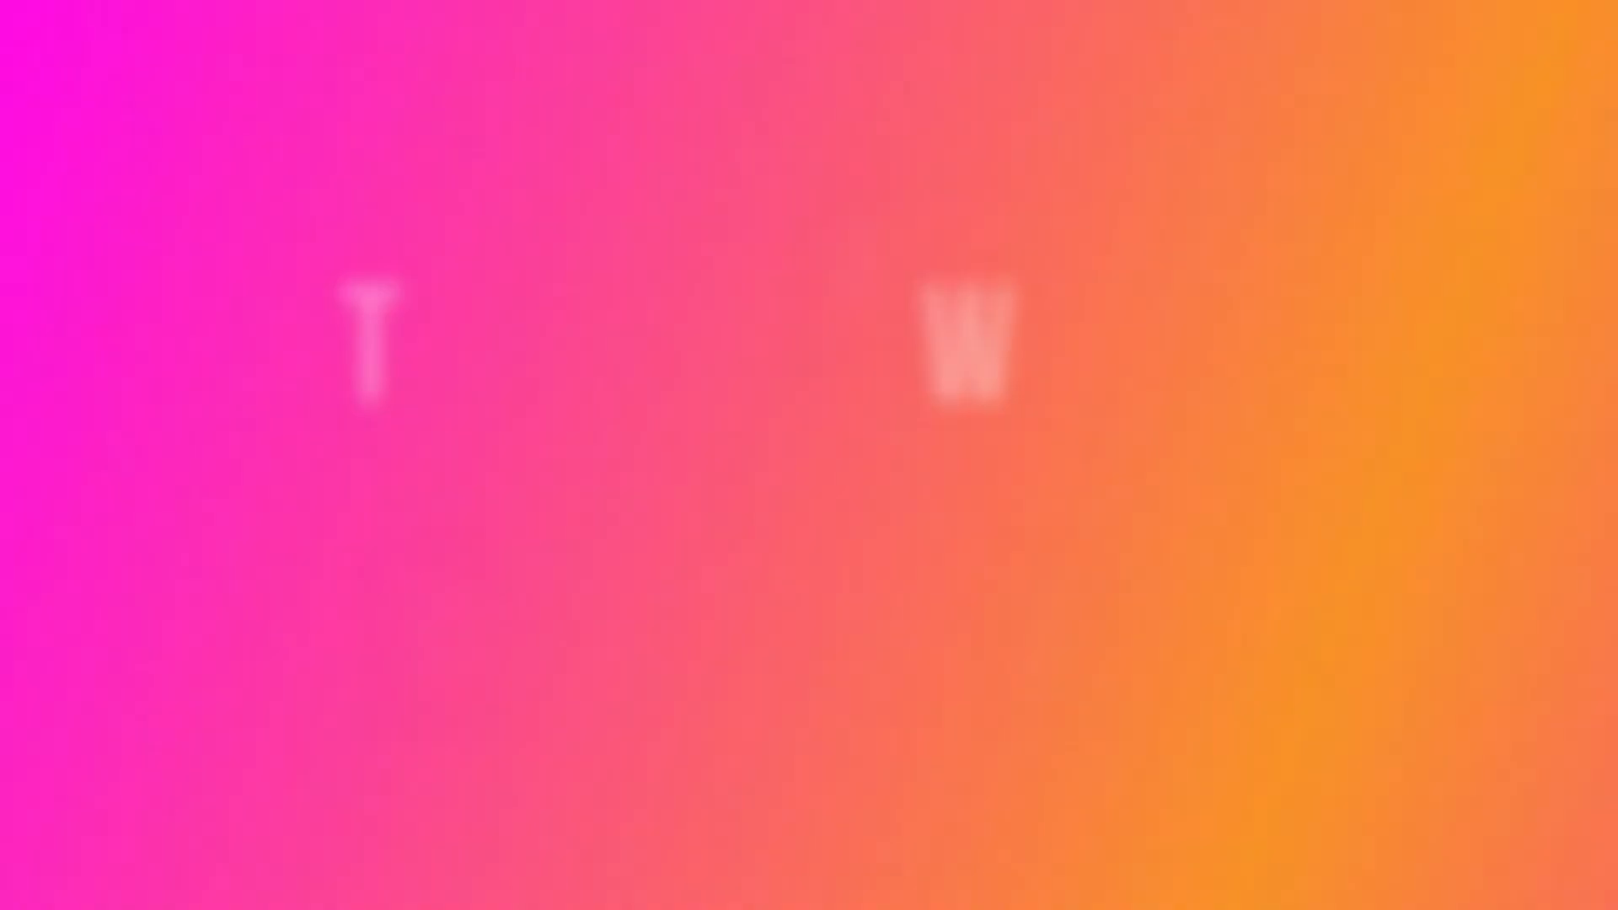